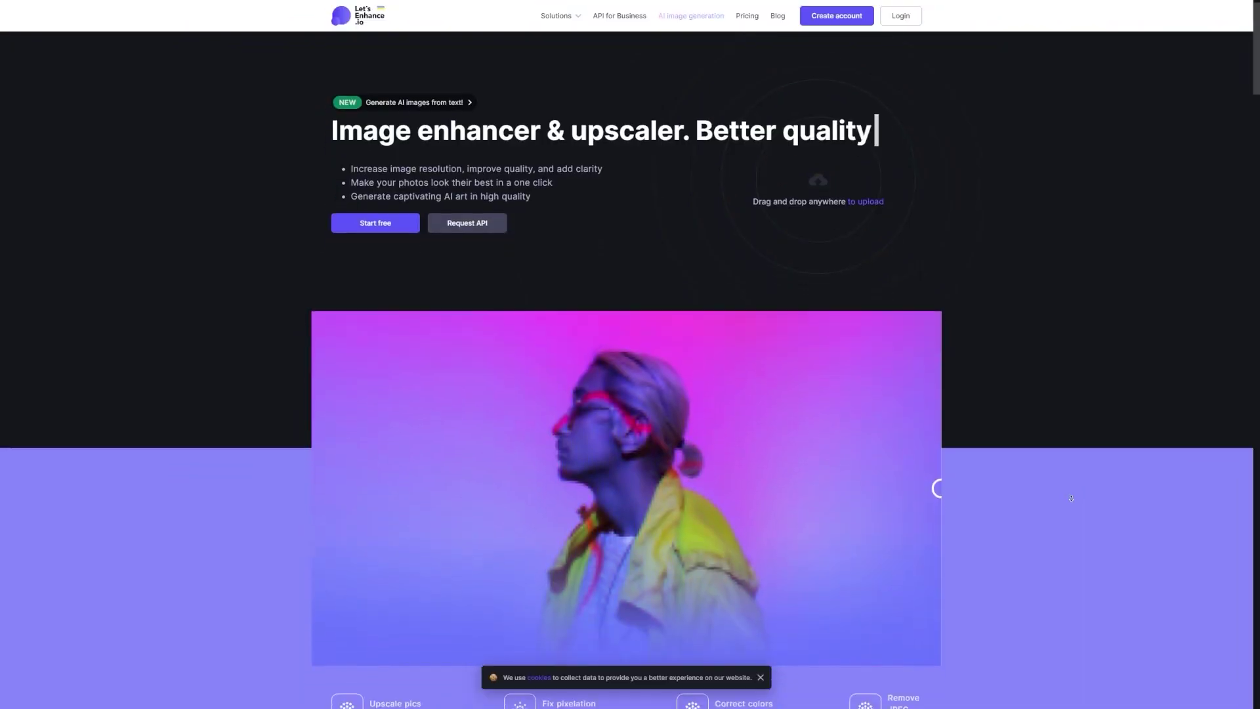
Scroll through the Google results for Let's Enhance.
scroll(1072, 500, "down", 1)
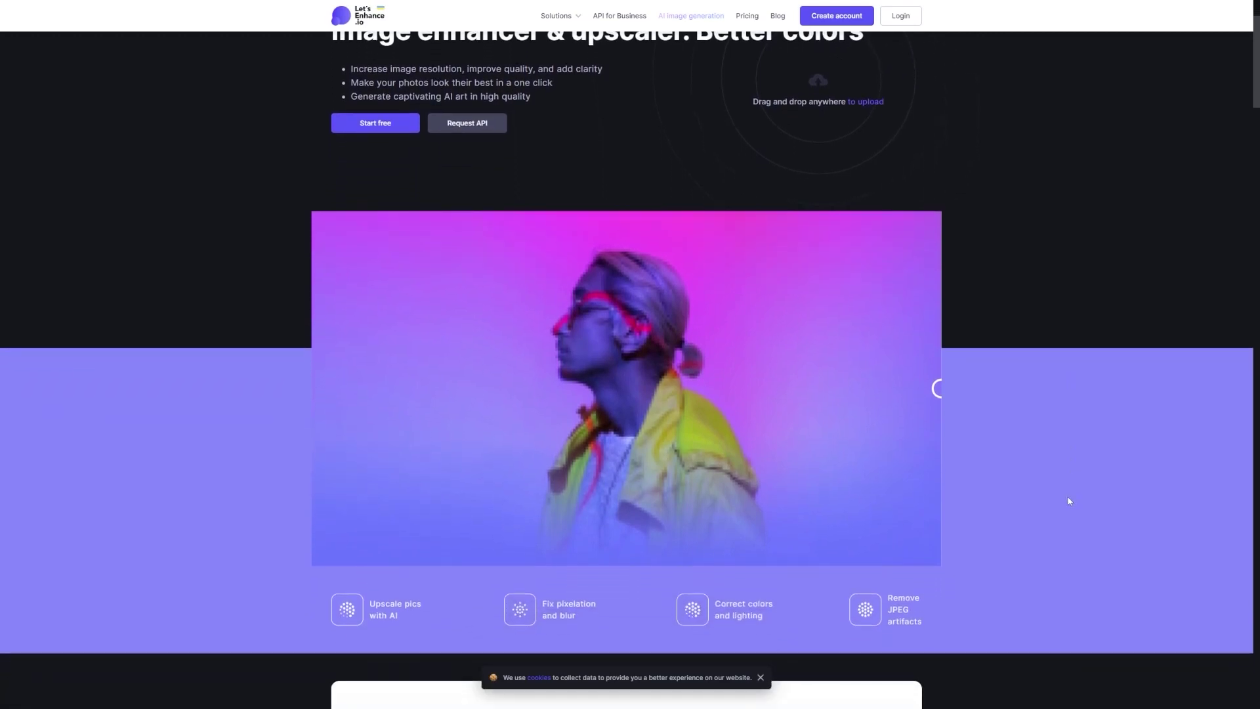
scroll(1068, 501, "up", 1)
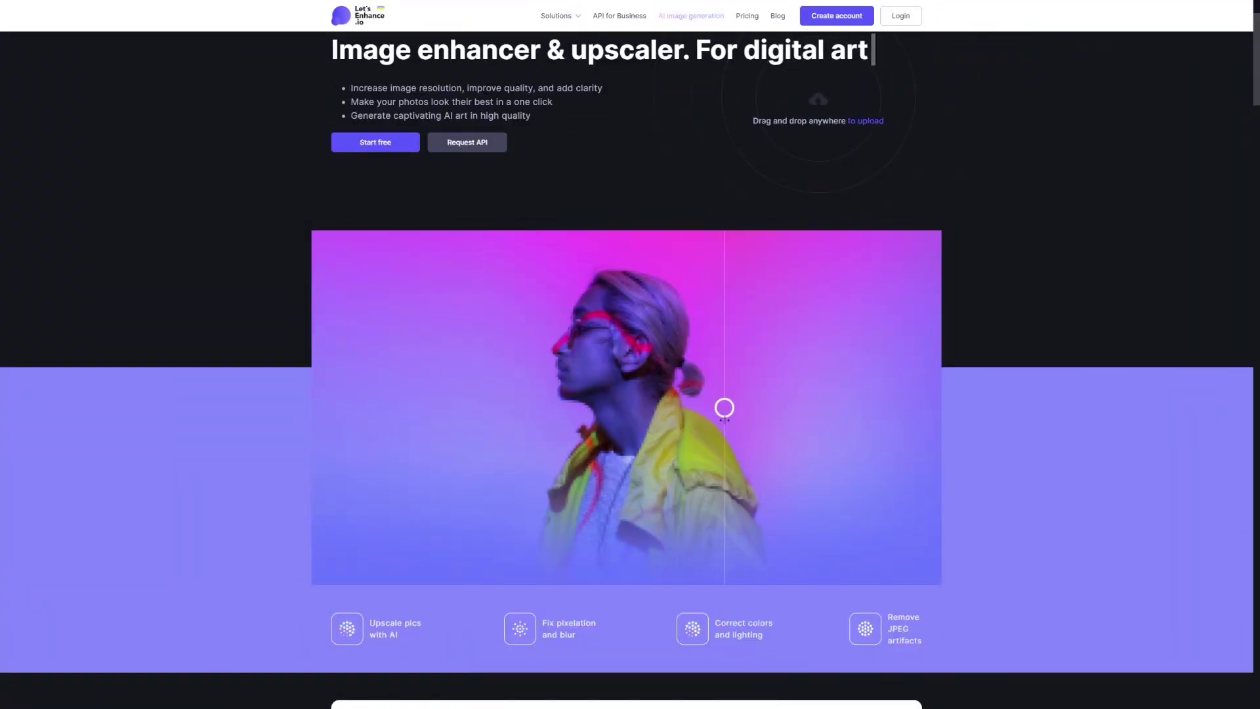
scroll(1108, 455, "down", 2)
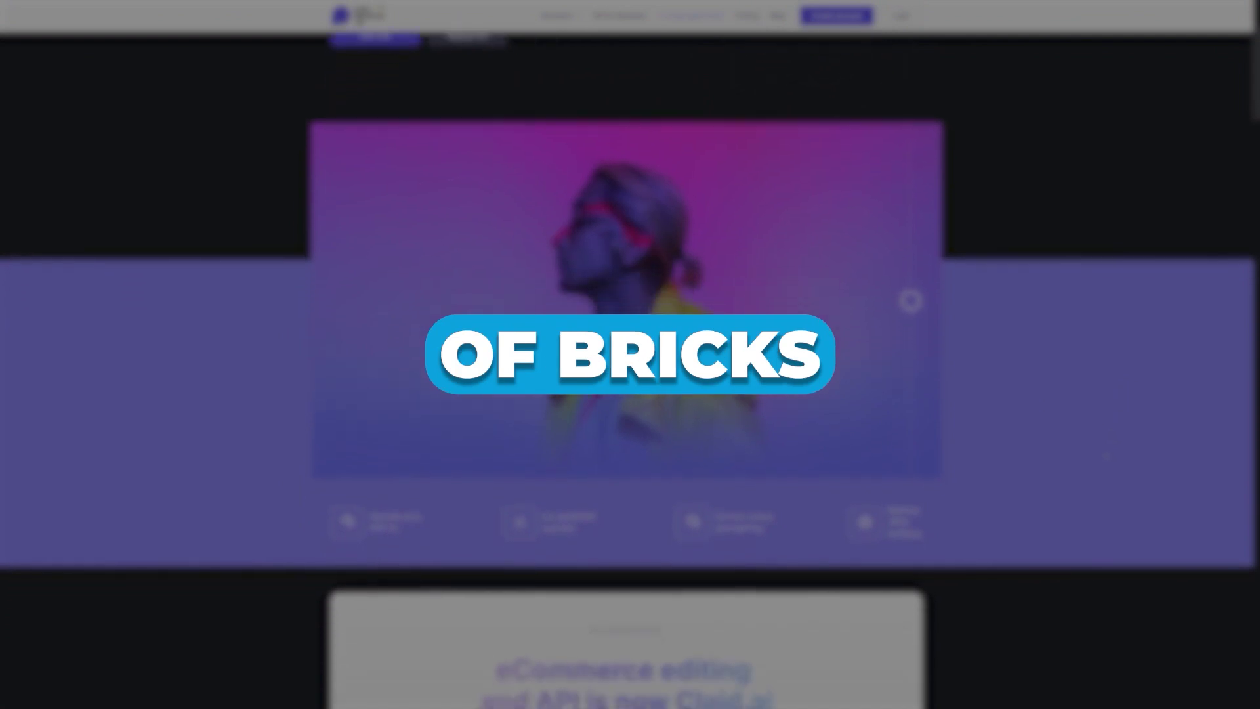
scroll(1108, 455, "down", 4)
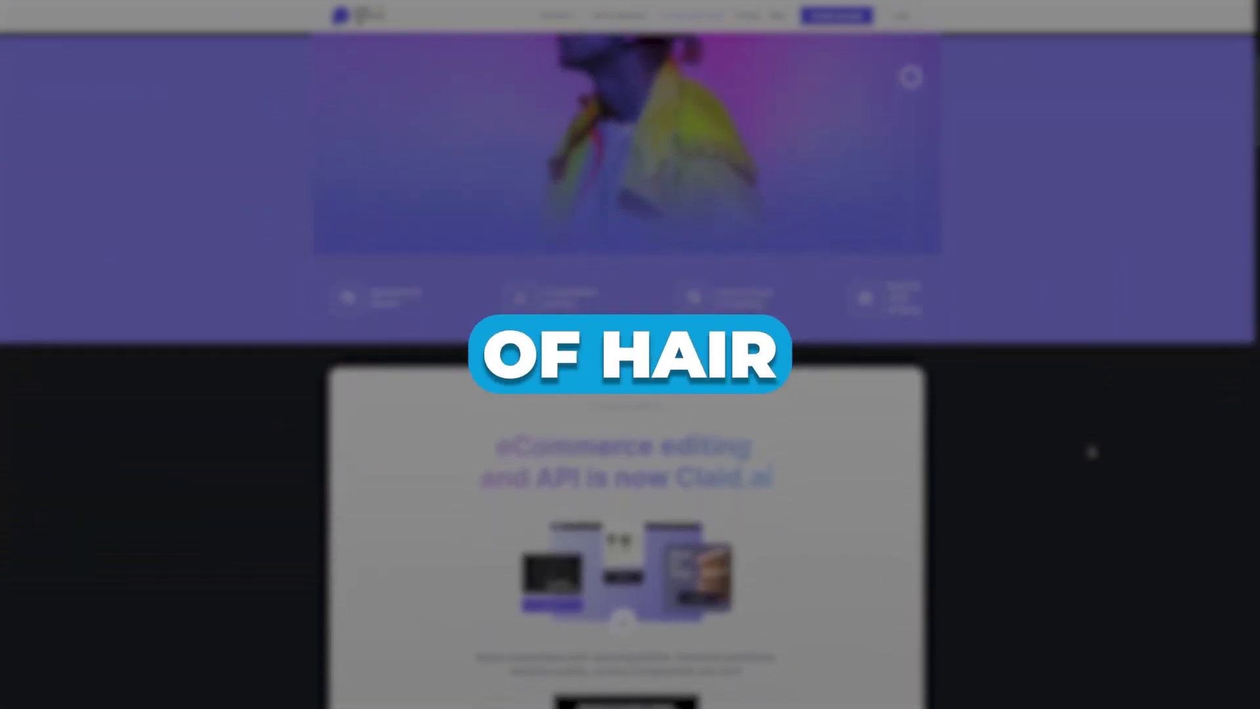
scroll(1091, 452, "down", 4)
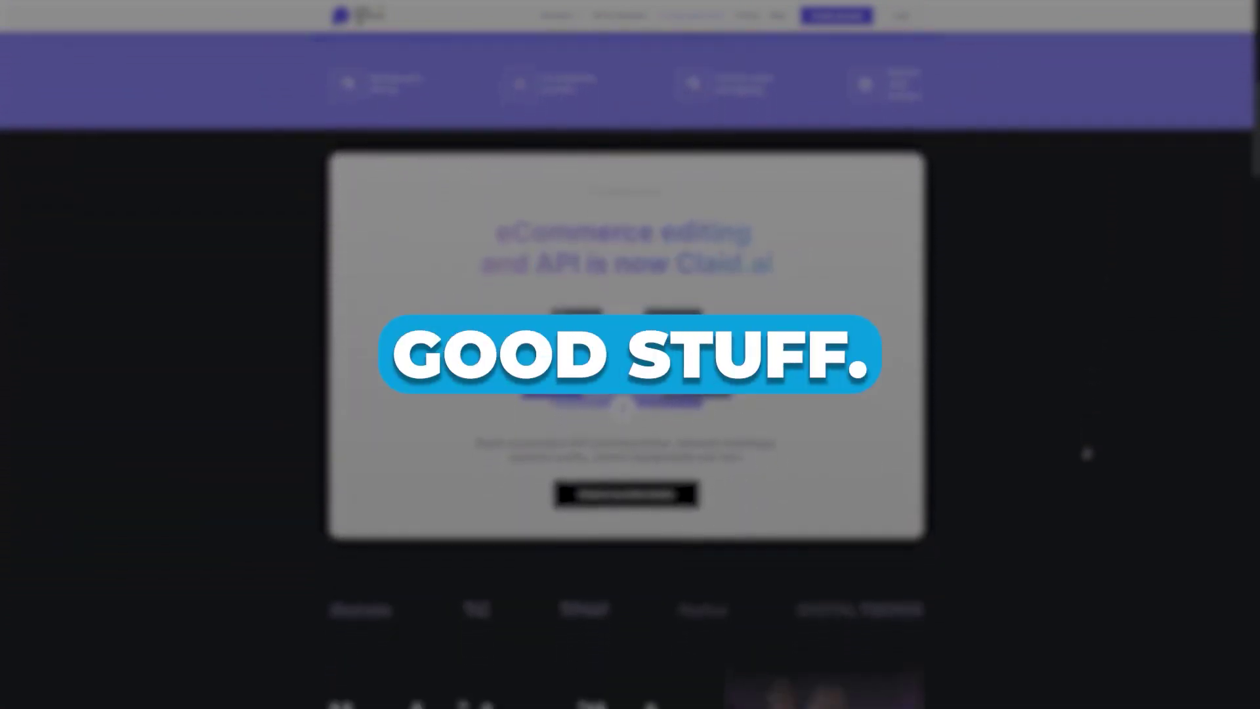
scroll(1087, 453, "down", 7)
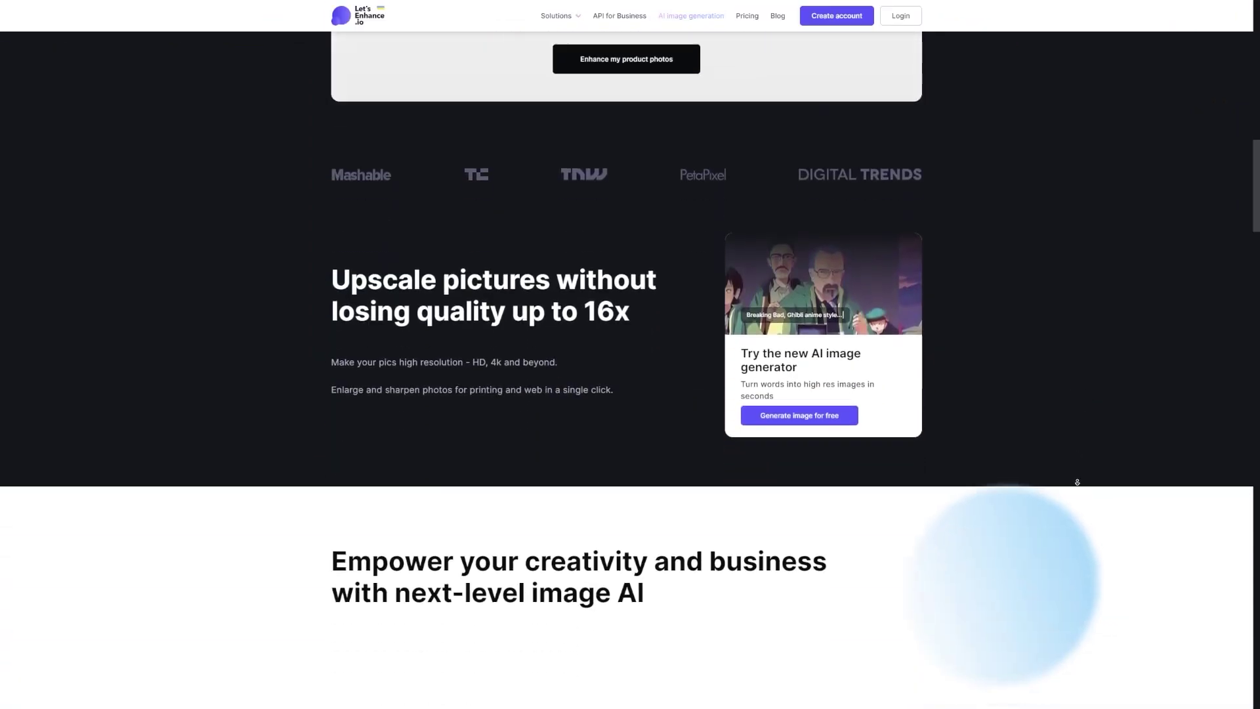
scroll(1077, 482, "down", 7)
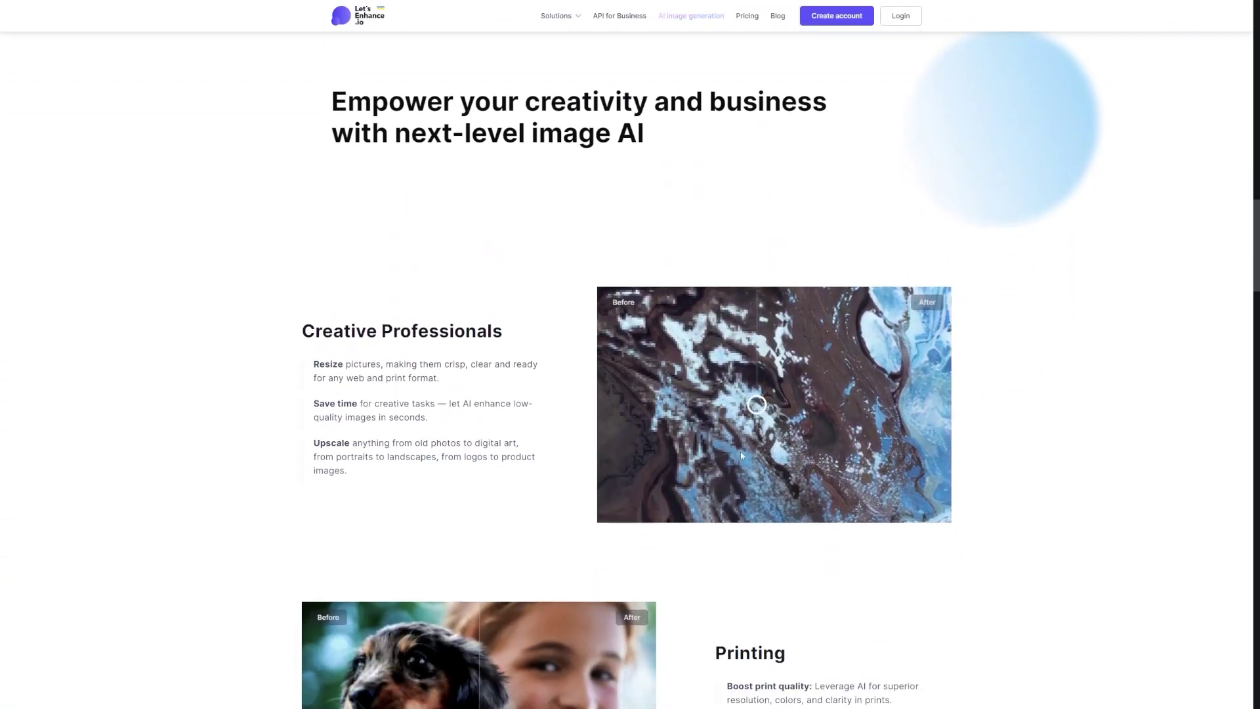
scroll(420, 487, "down", 4)
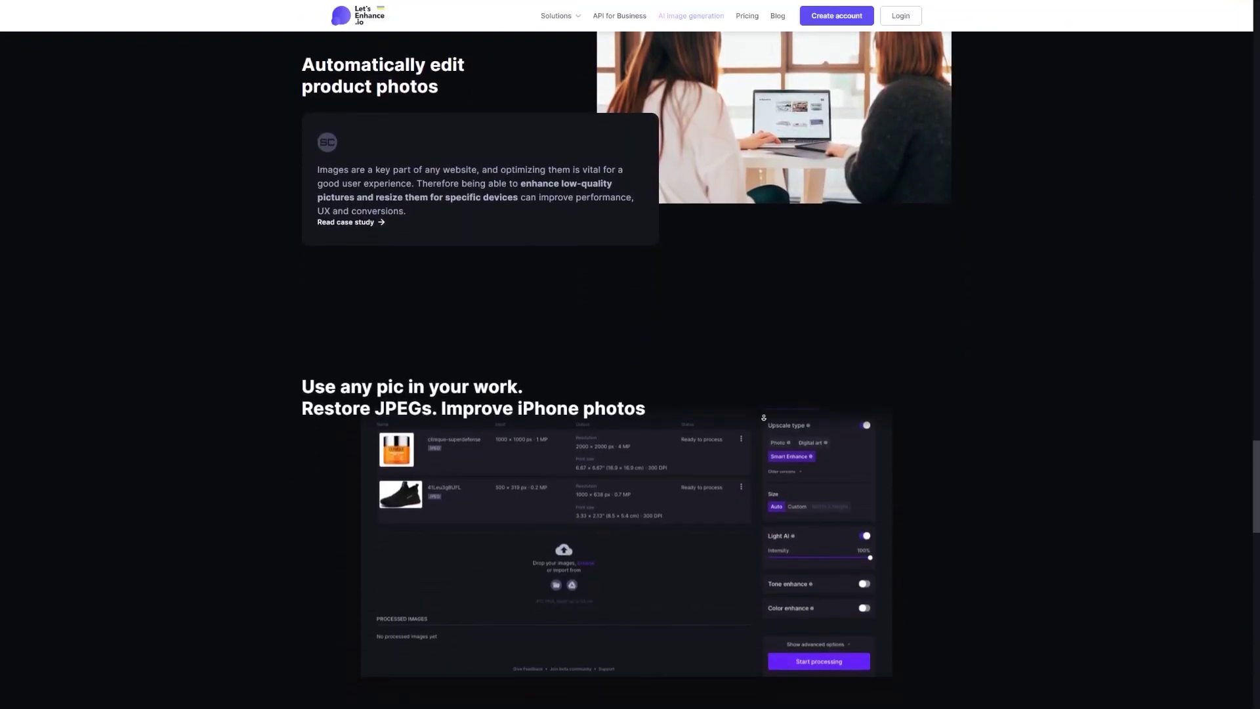
scroll(790, 411, "down", 2)
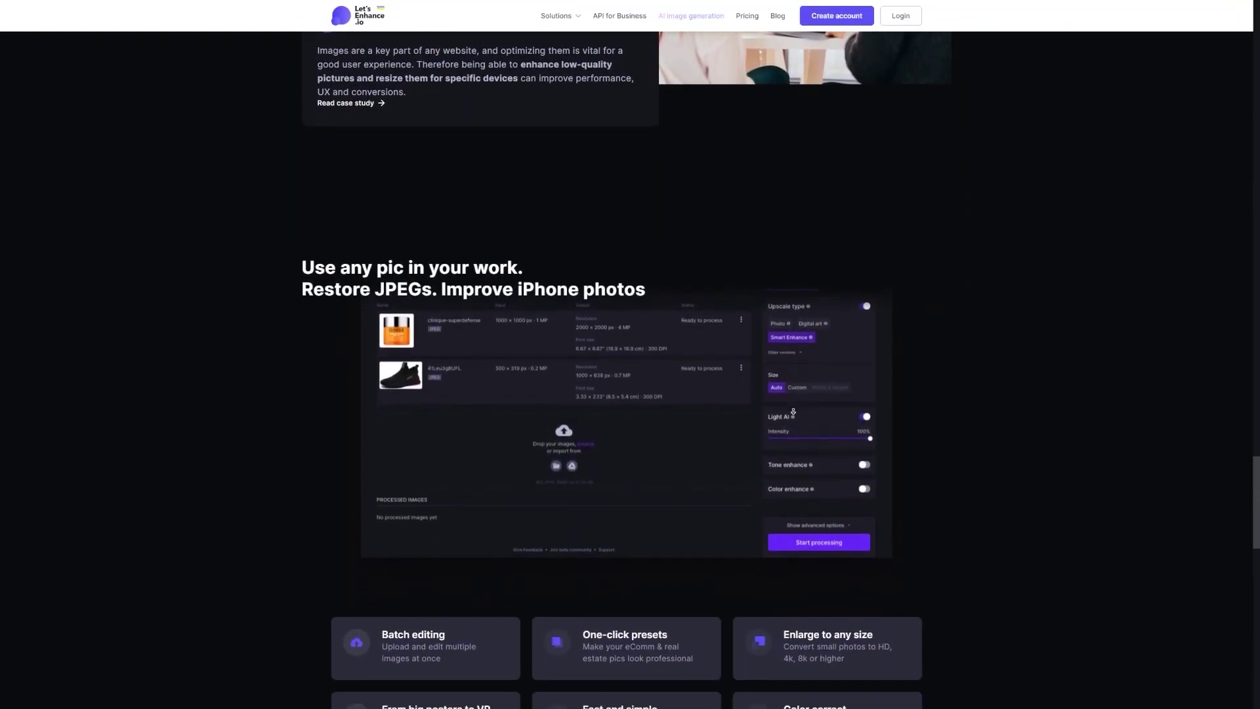
scroll(793, 413, "down", 2)
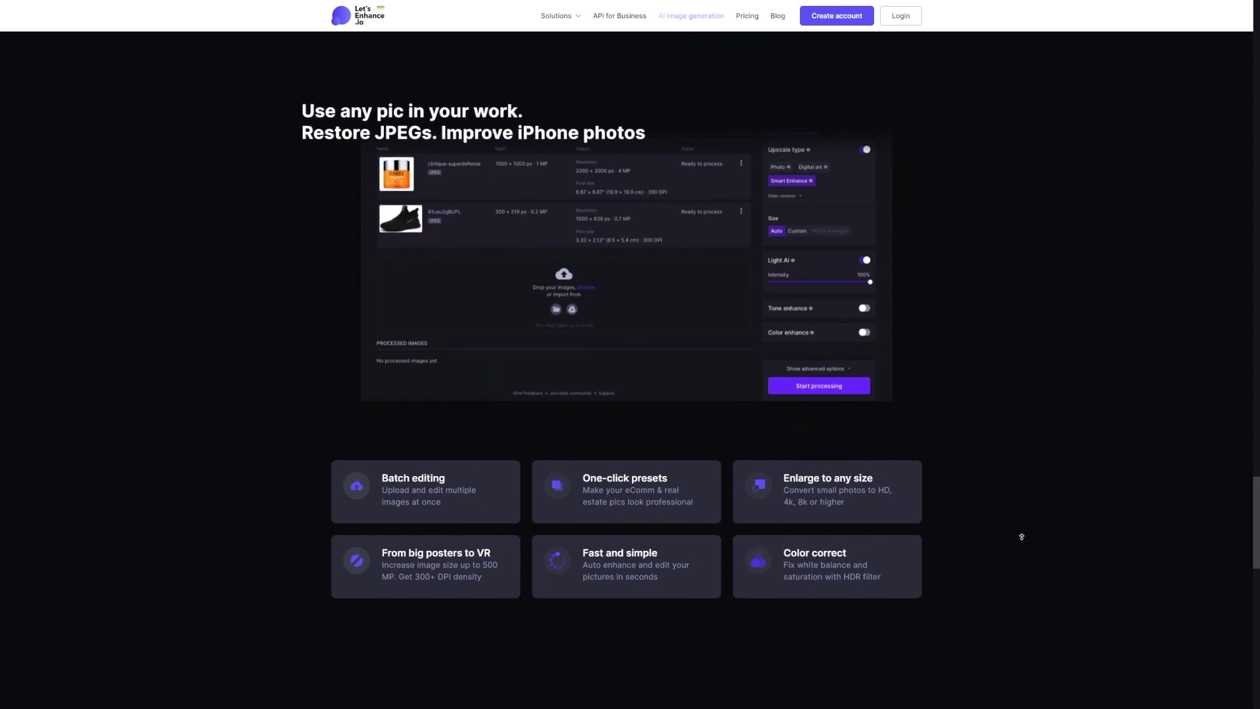
Open the letsenhance.io site from the search results.
scroll(1020, 534, "up", 3)
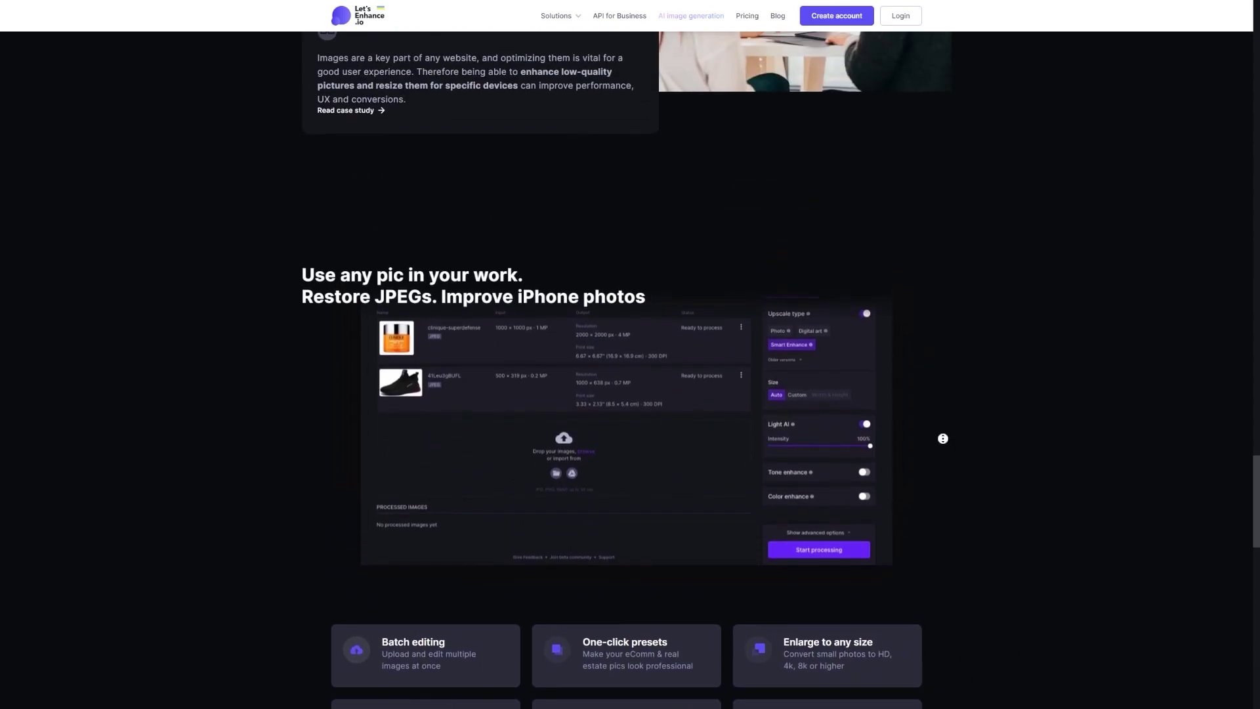
scroll(945, 436, "up", 15)
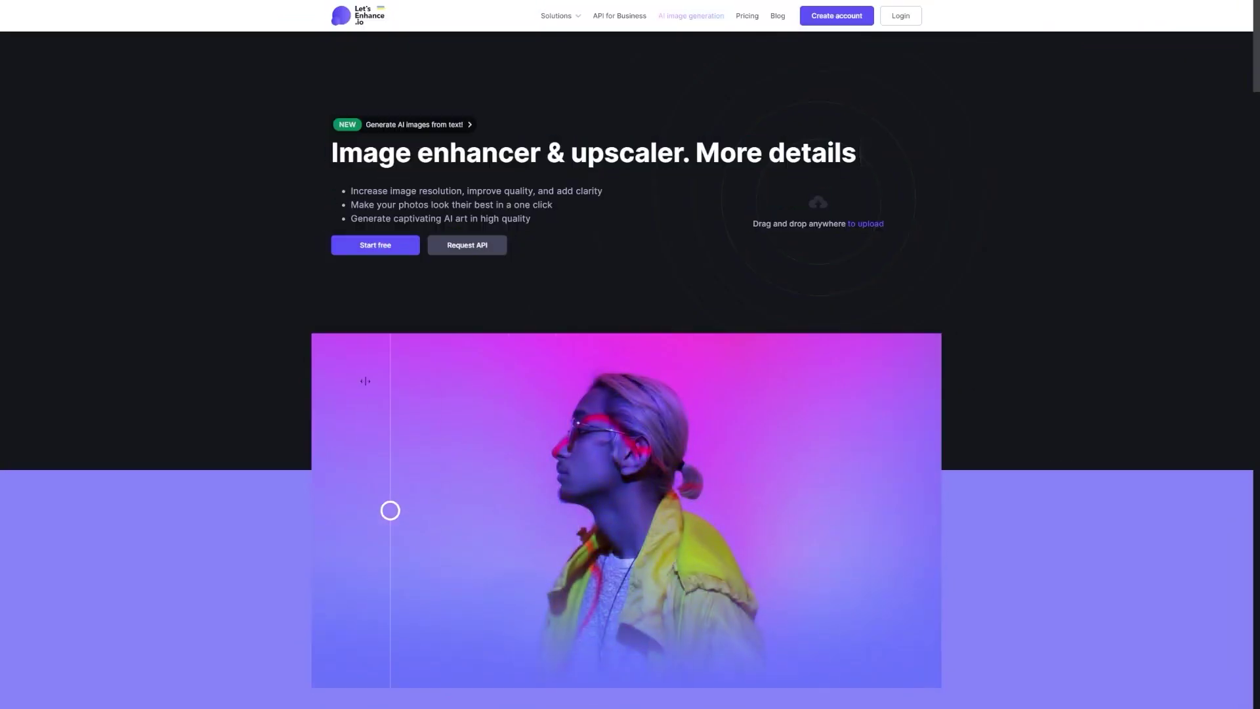
scroll(208, 442, "down", 2)
scroll(208, 441, "down", 4)
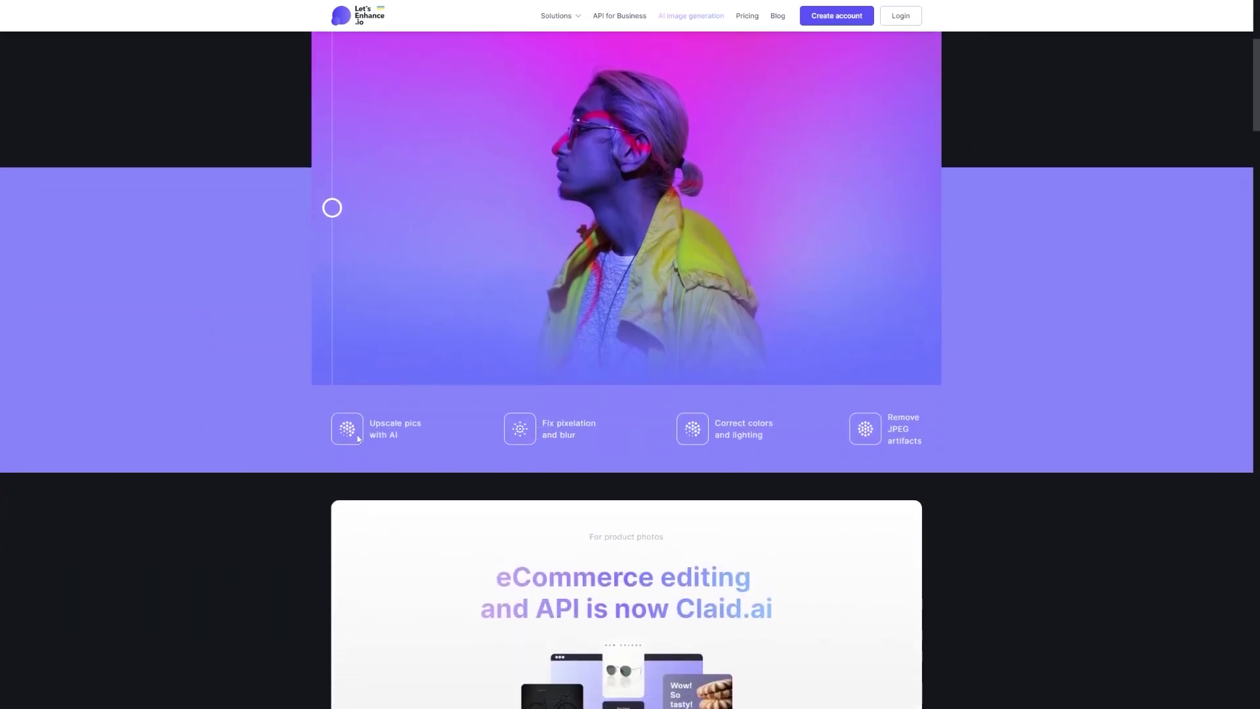
scroll(1079, 427, "down", 2)
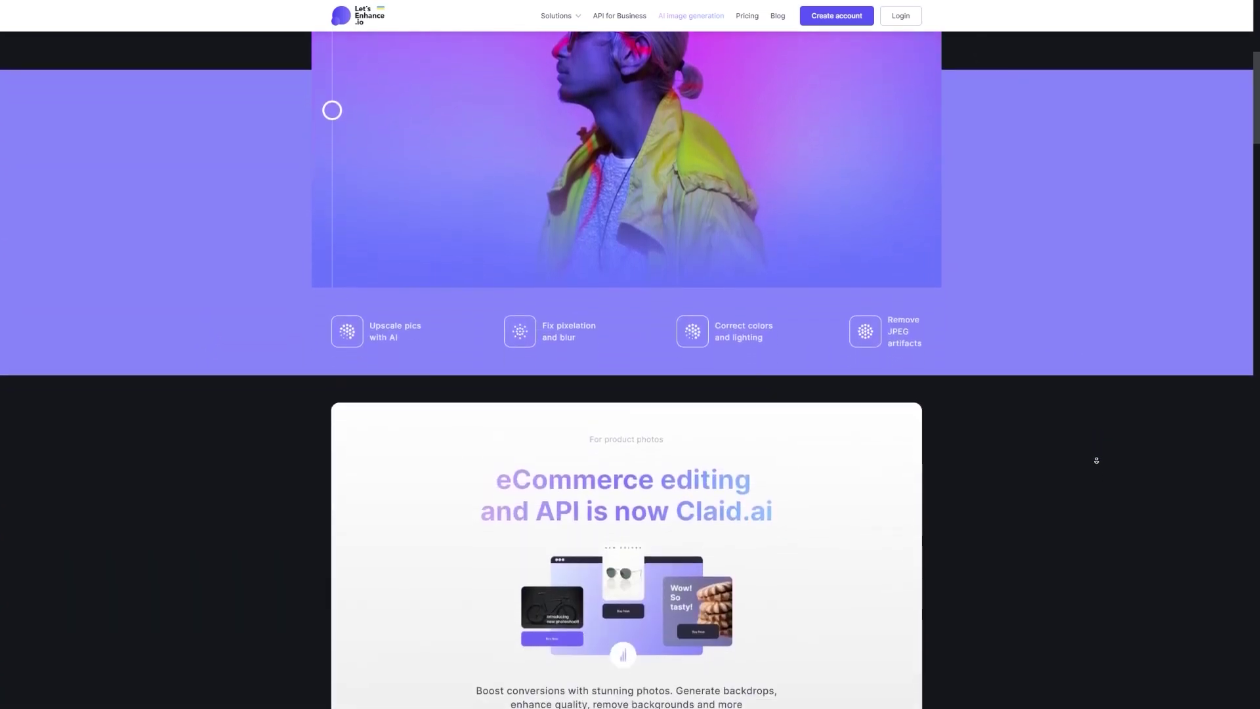
scroll(1050, 455, "up", 7)
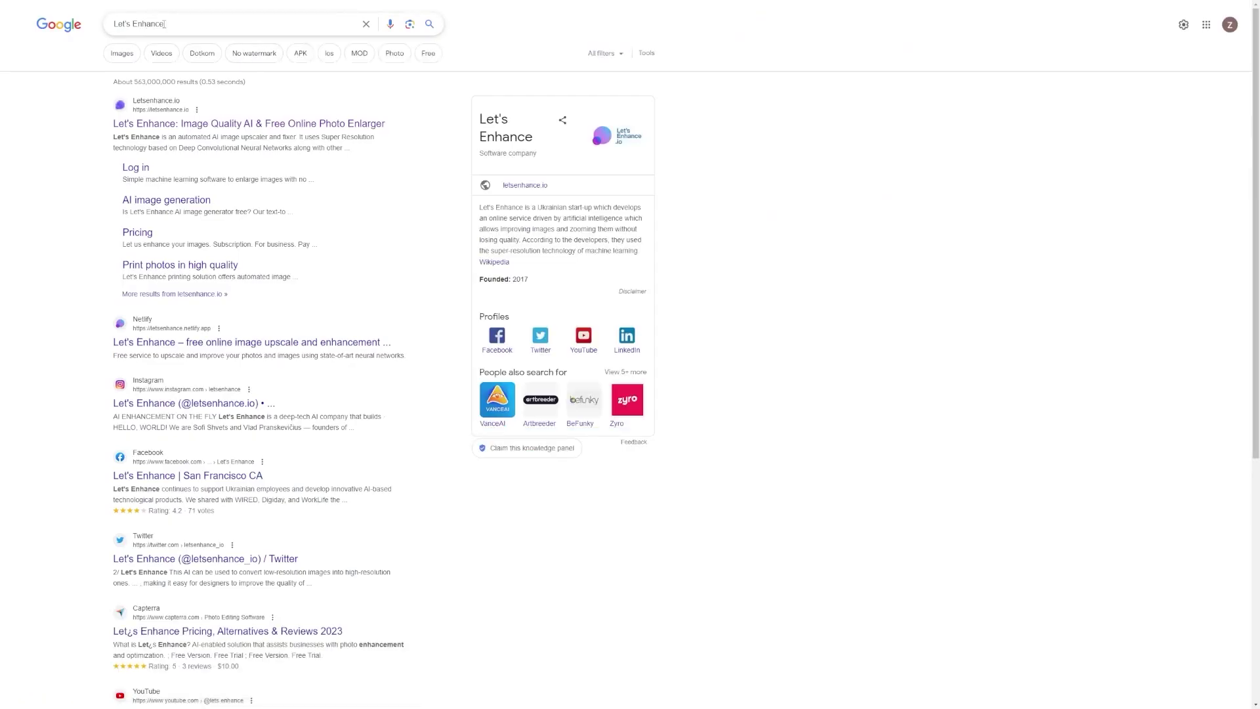
left_click(218, 124)
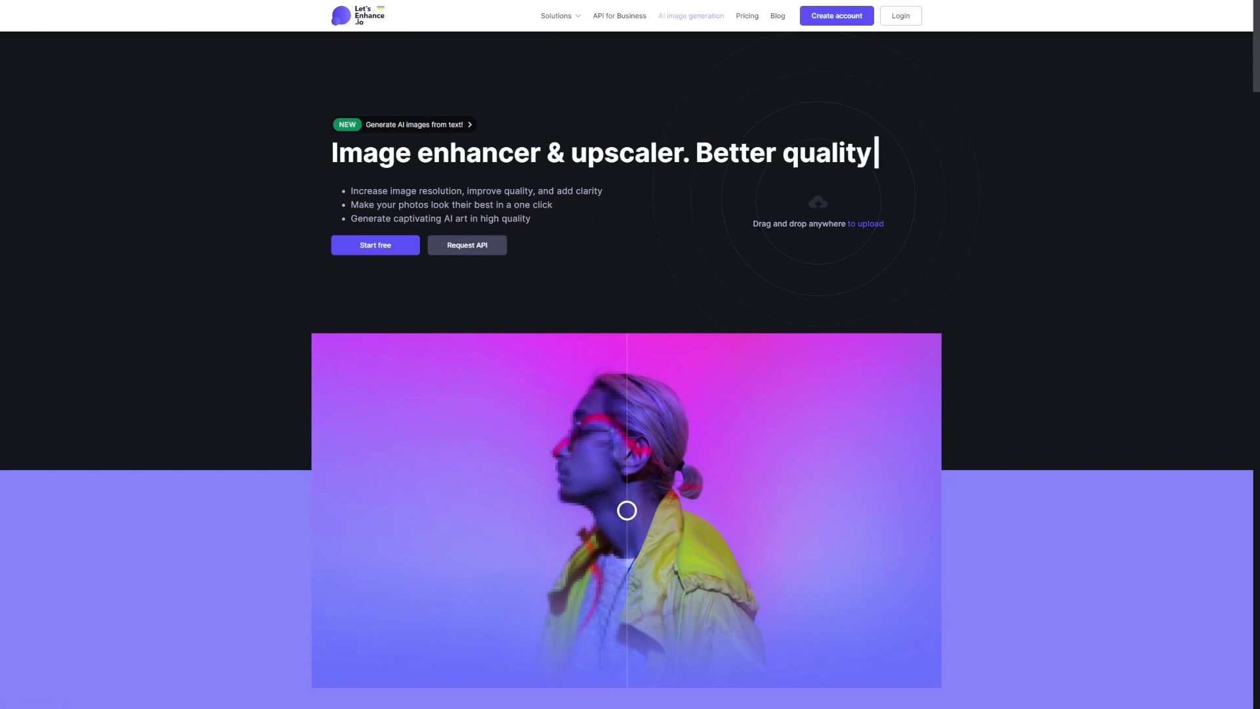
Start creating a free Let's Enhance account.
left_click(822, 18)
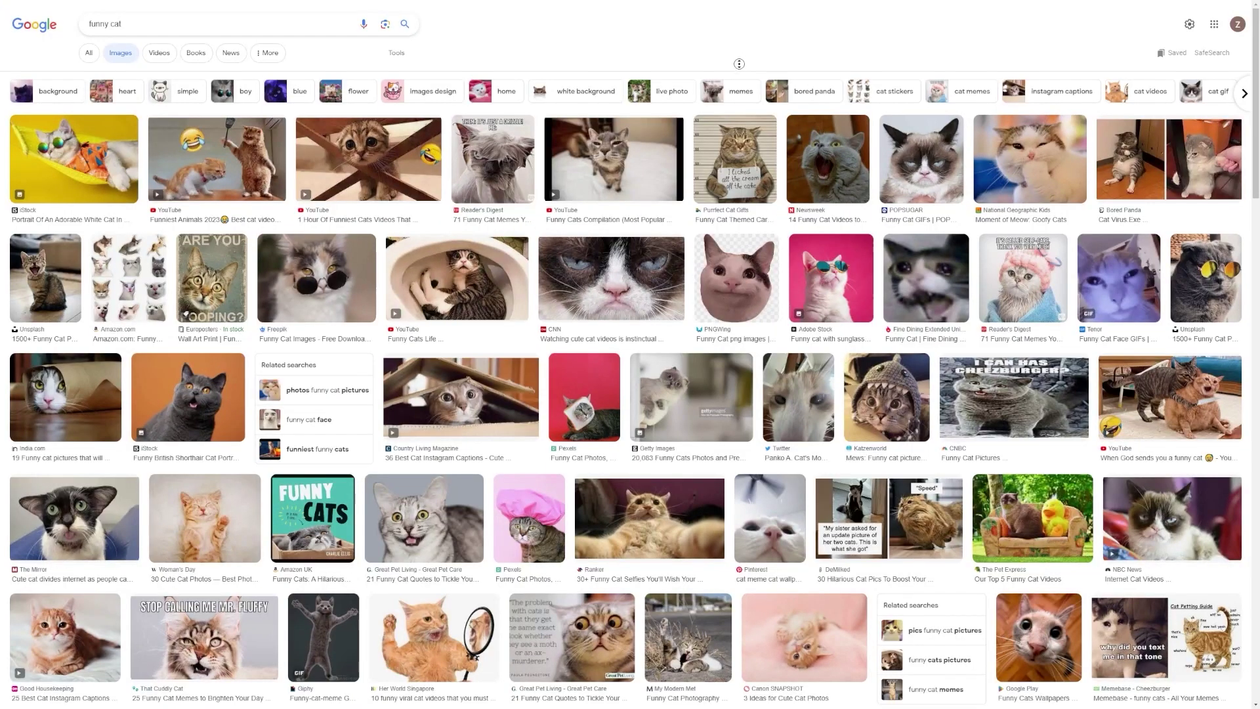
Preview the open-mouthed cat picture in the funny cat results and save it to disk.
scroll(739, 64, "down", 2)
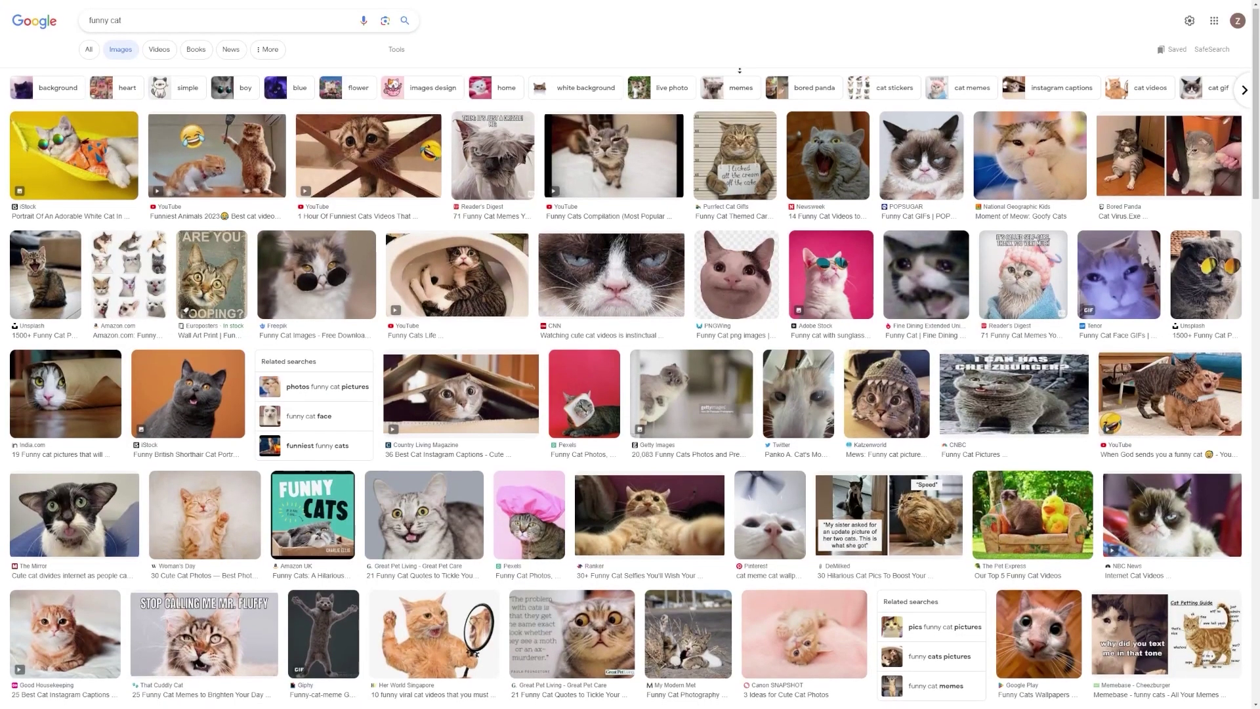
scroll(926, 164, "down", 1)
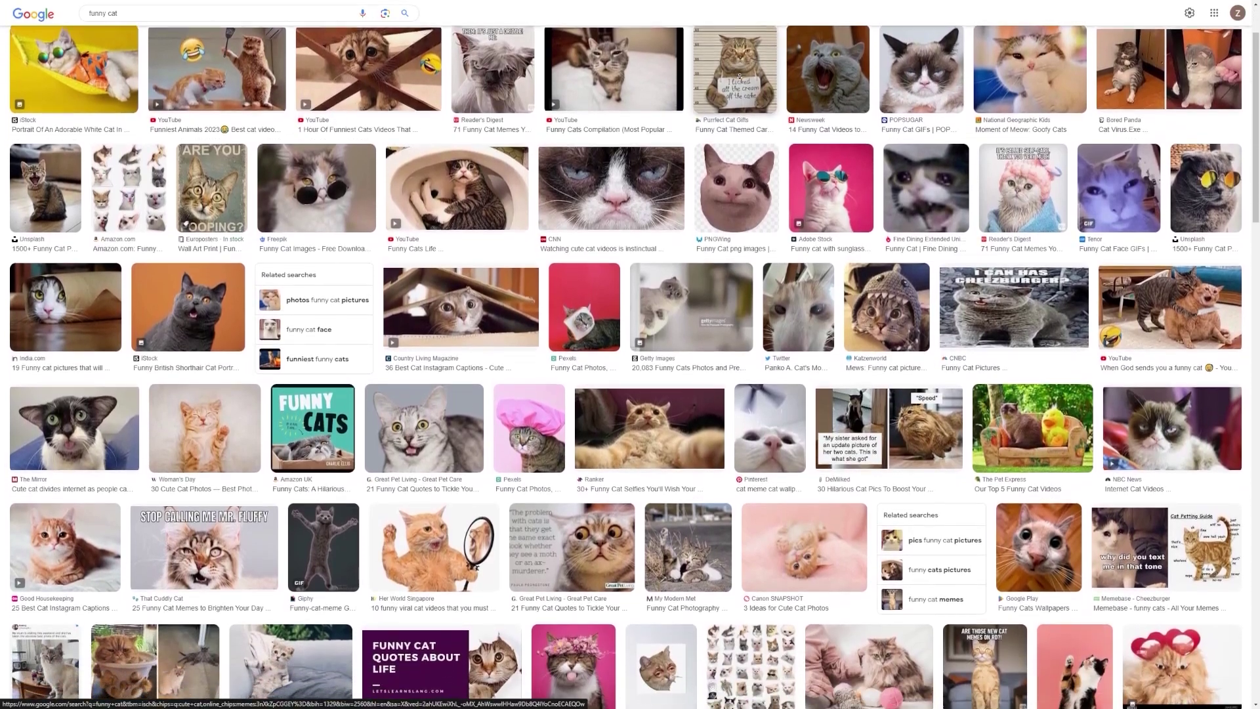
left_click(925, 164)
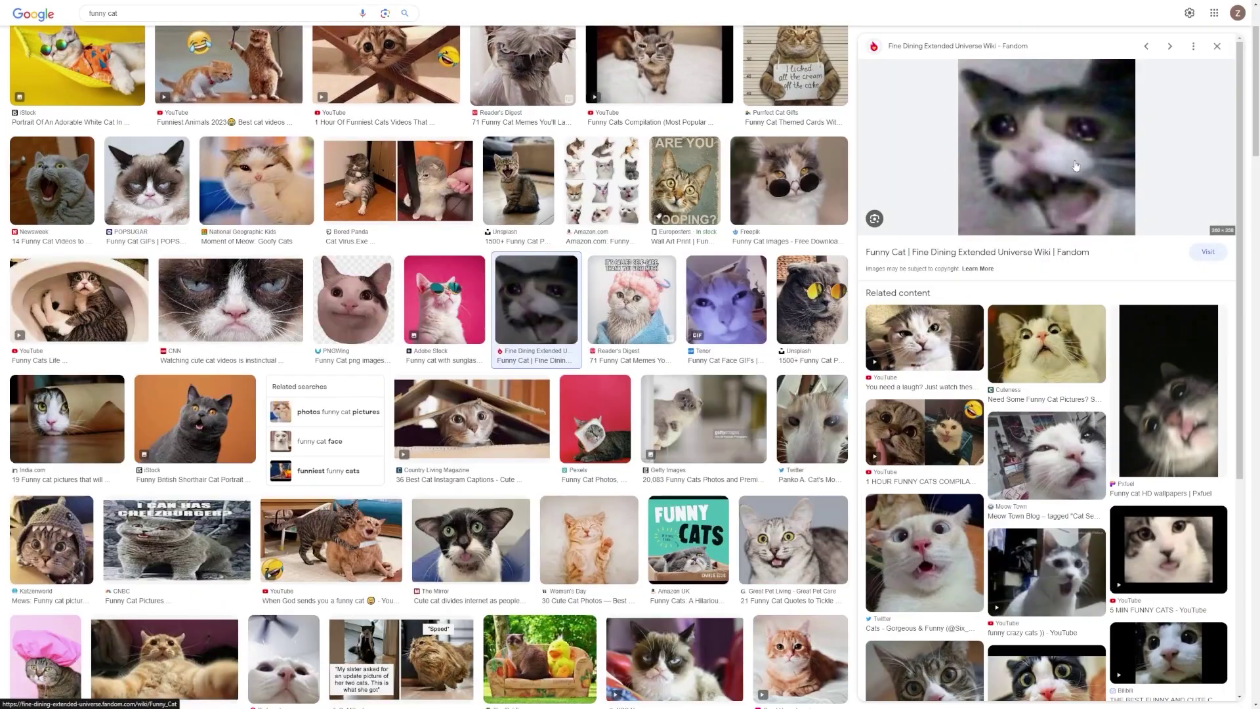
right_click(1052, 163)
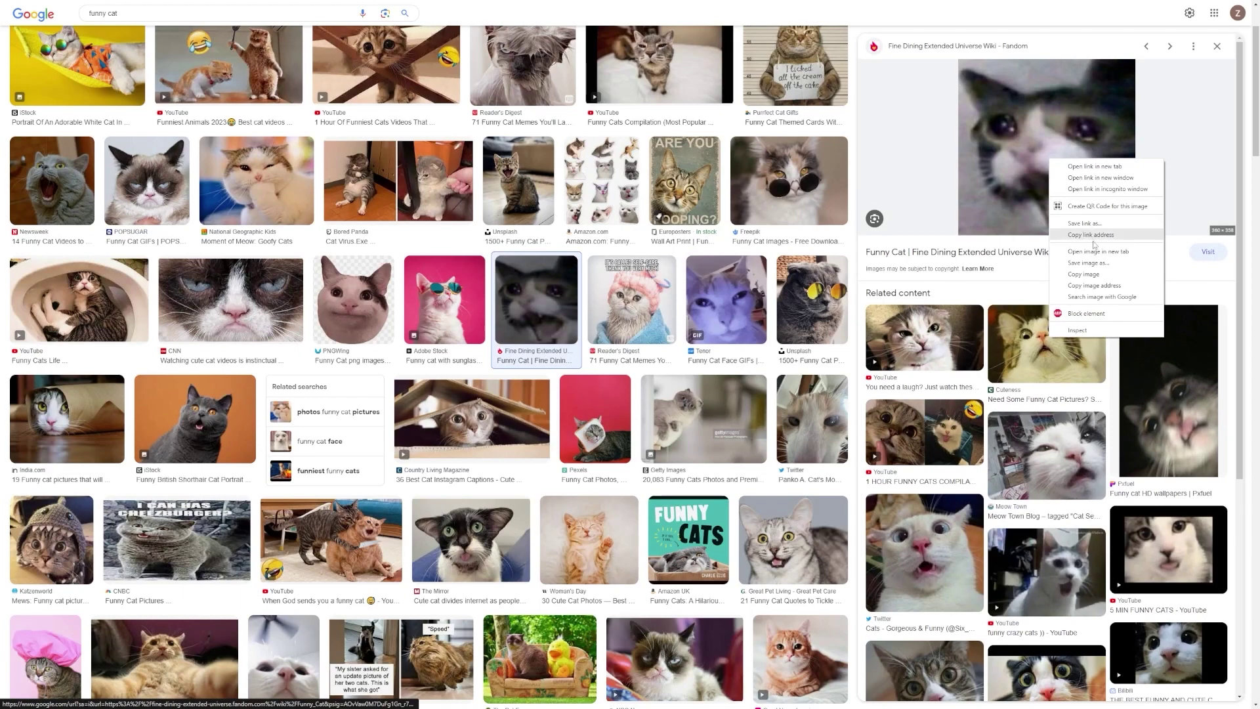
left_click(1106, 265)
left_click(508, 340)
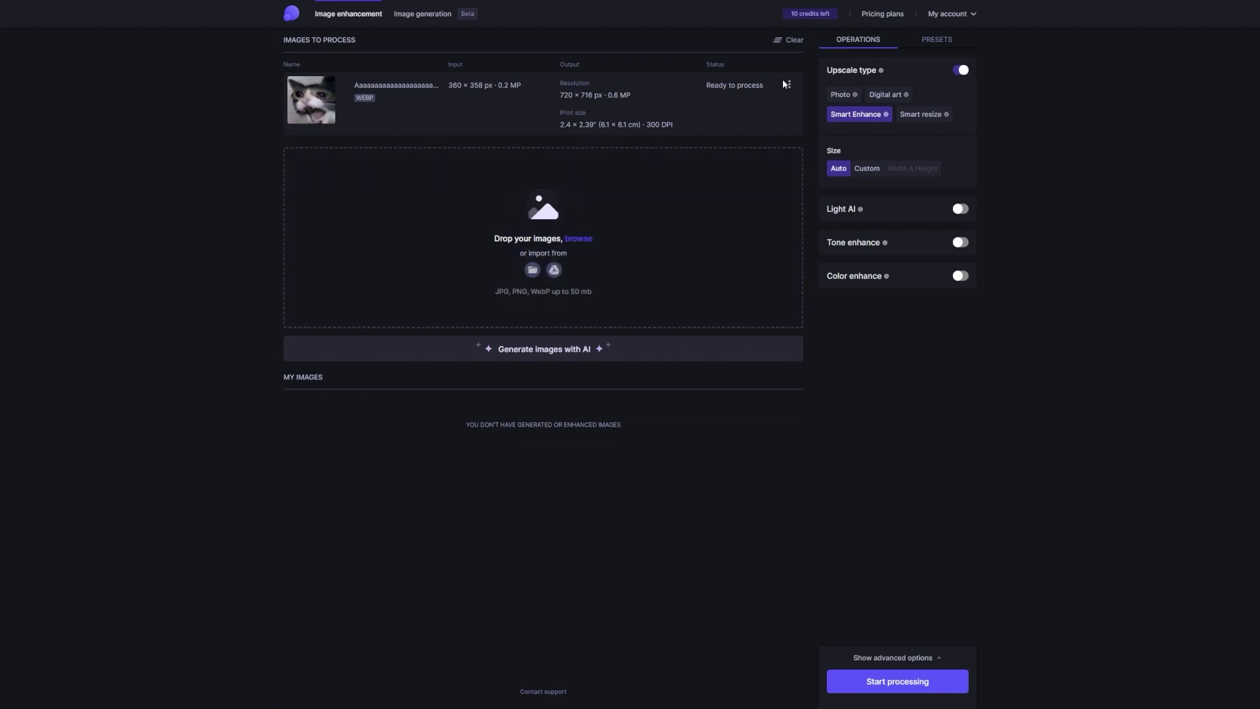
Check the queued cat image's options menu, then start enhancing it.
mouse_move(788, 80)
left_click(789, 89)
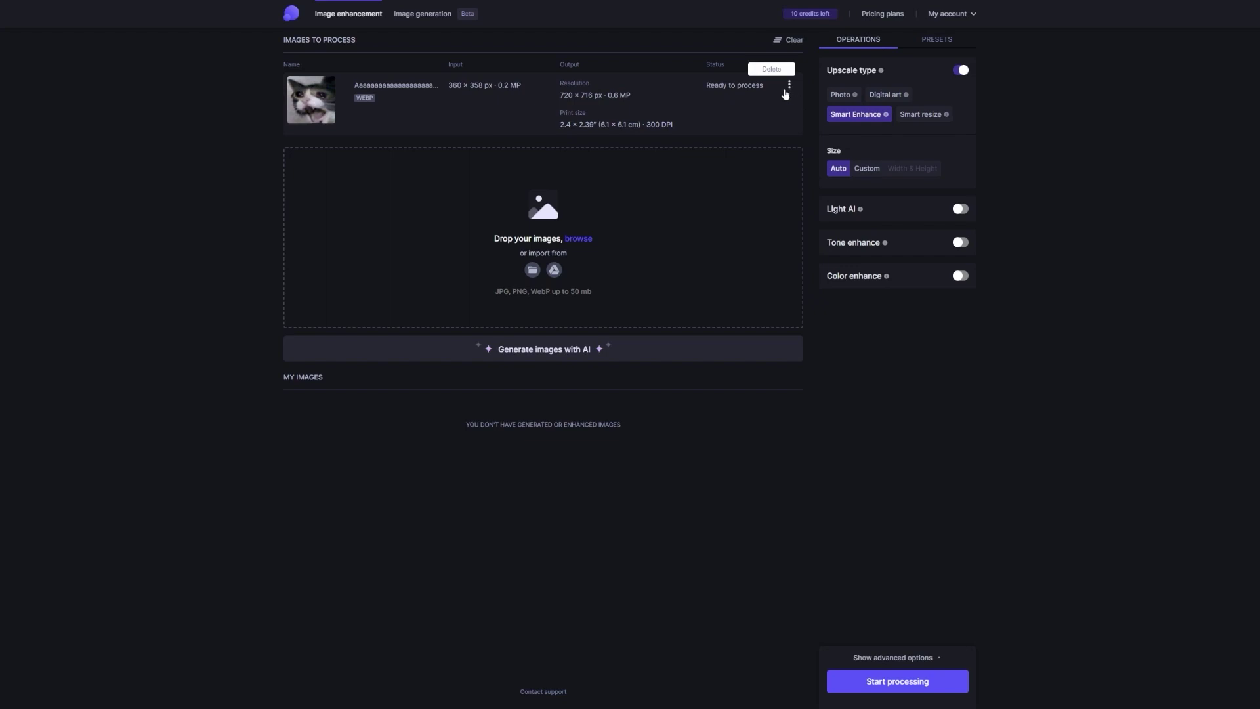
left_click(894, 683)
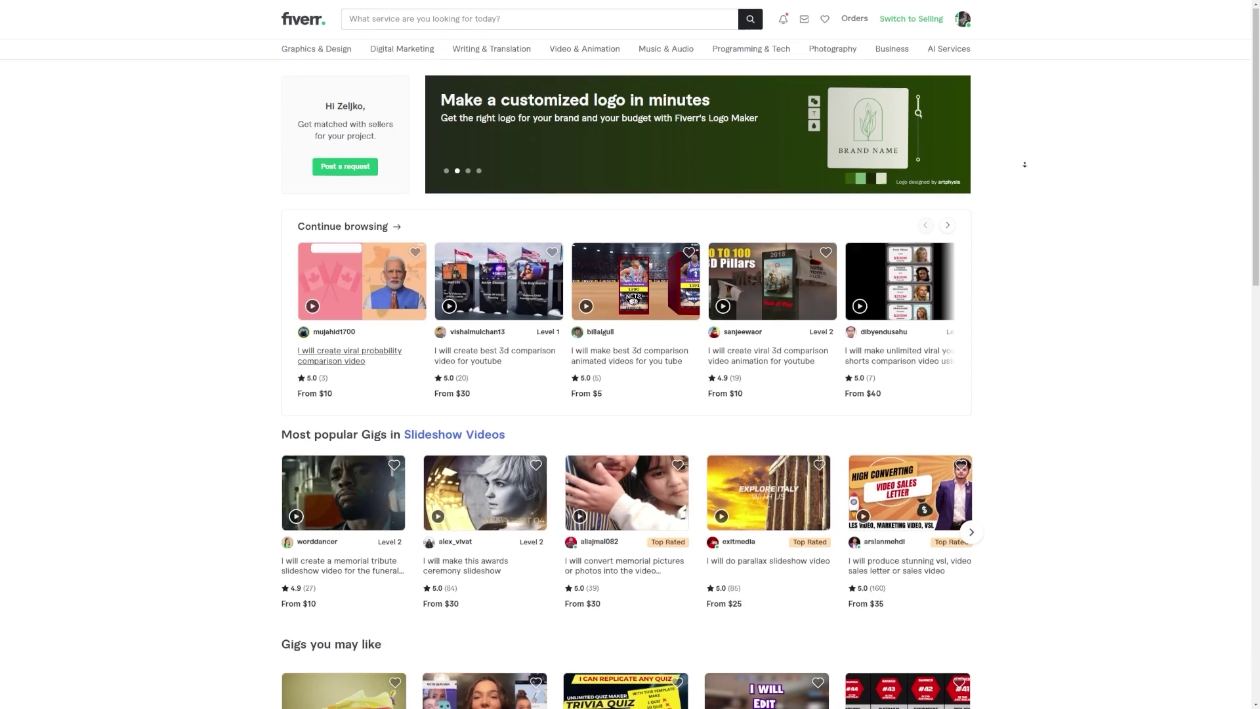
Scroll through the Fiverr home page.
scroll(1023, 155, "down", 1)
scroll(1023, 172, "down", 2)
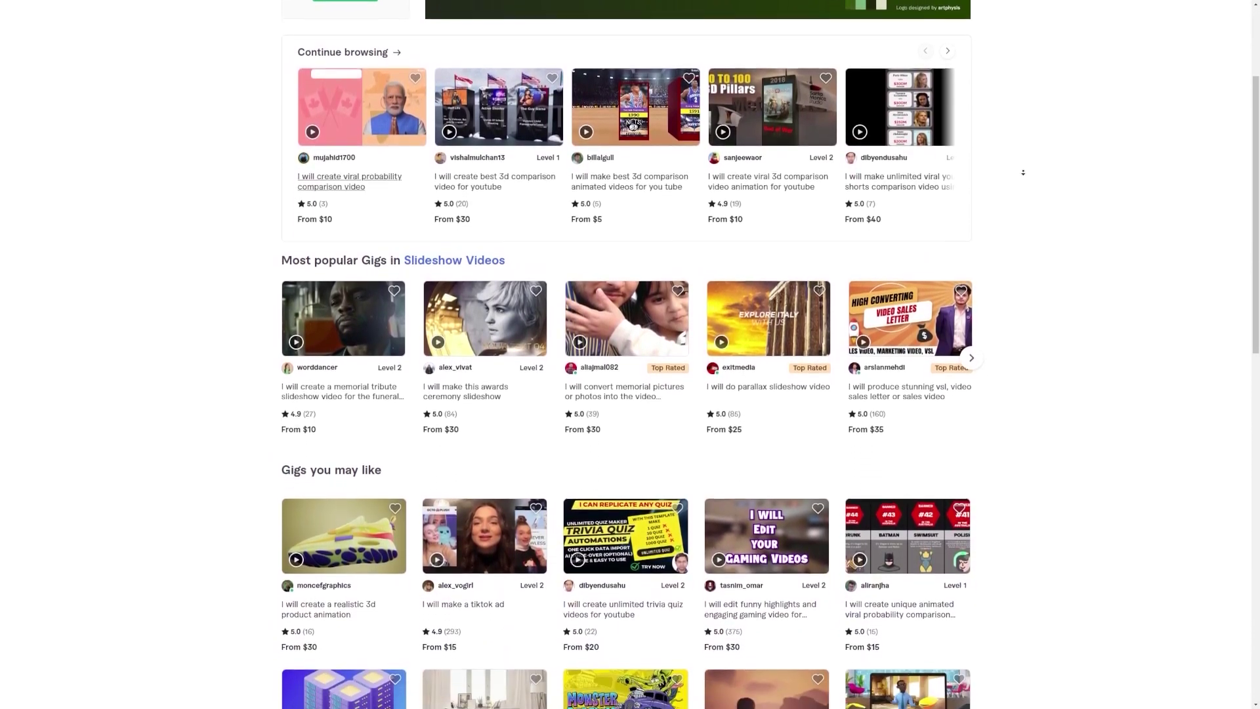
scroll(382, 68, "up", 3)
Search Fiverr for 'photo enhance'.
left_click(432, 20)
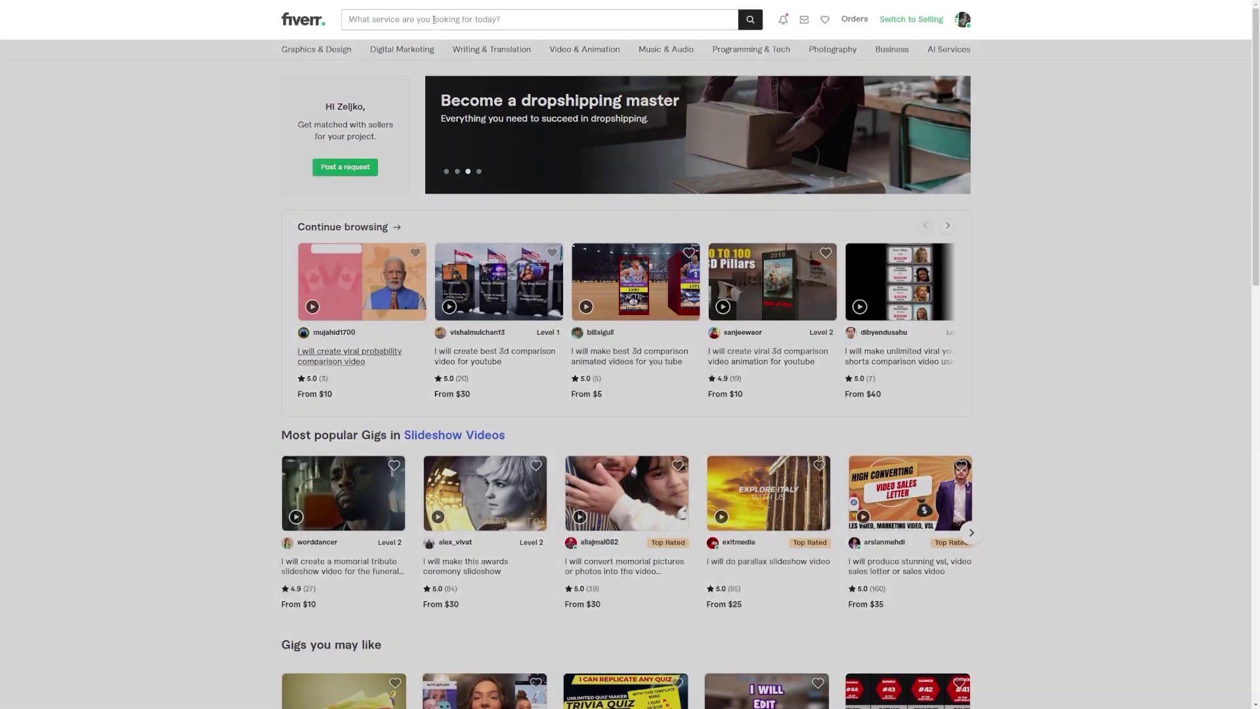
type("photo ")
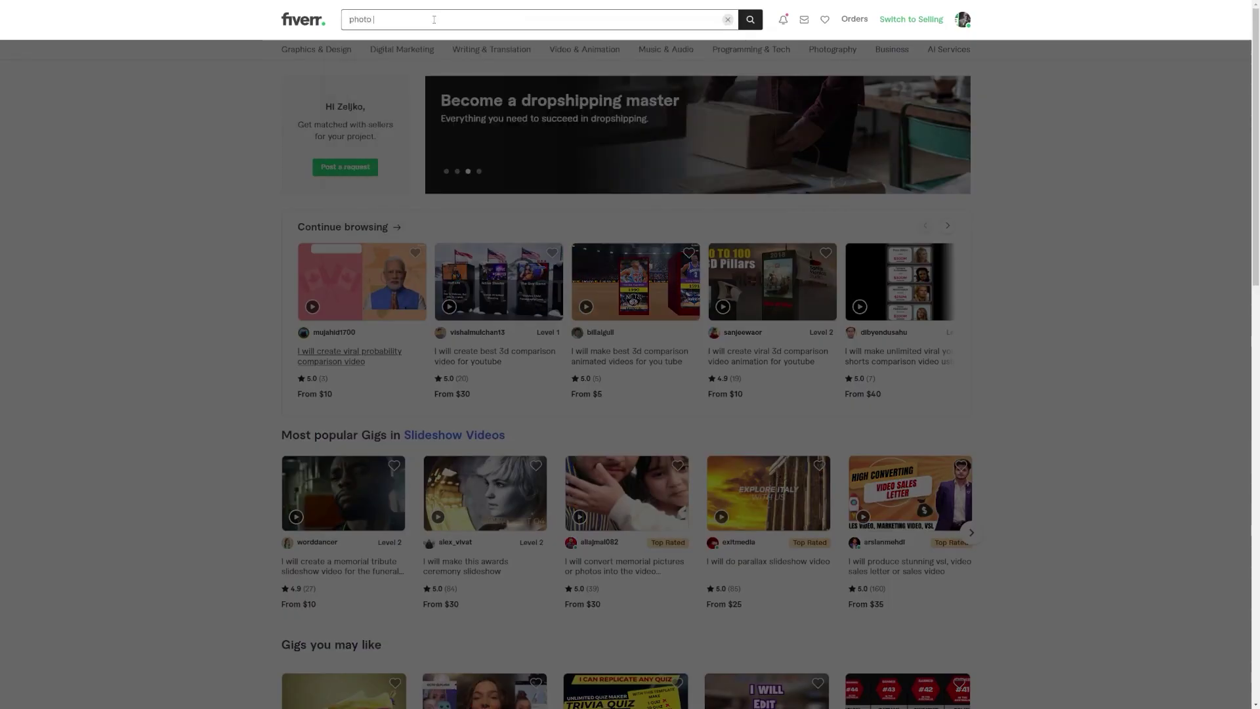
type("enhance")
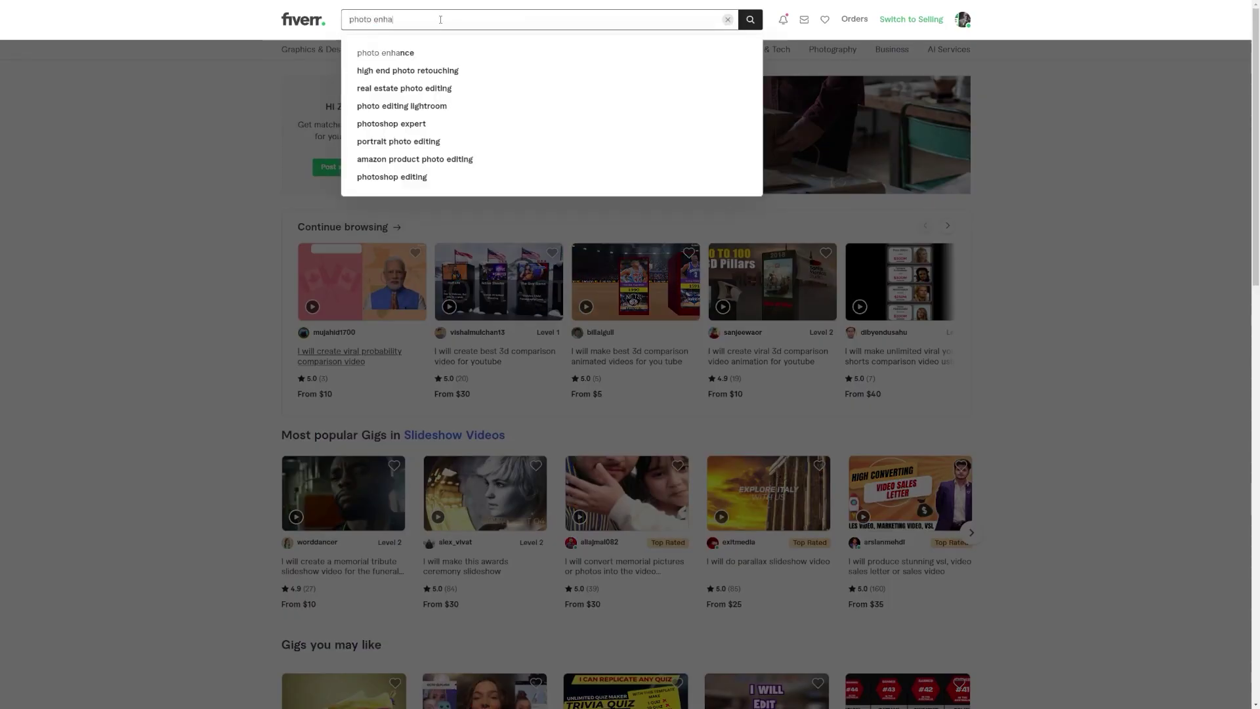
key("Return")
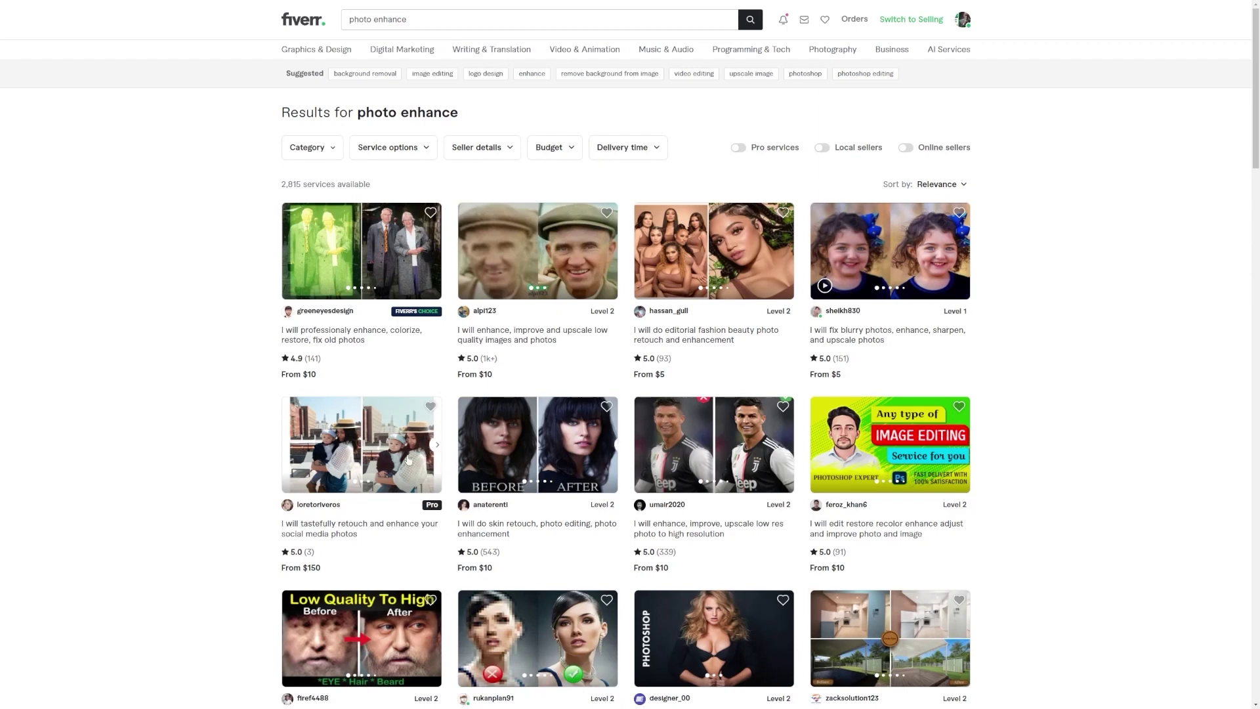
Browse further down the photo enhance gig listings.
middle_click(1078, 144)
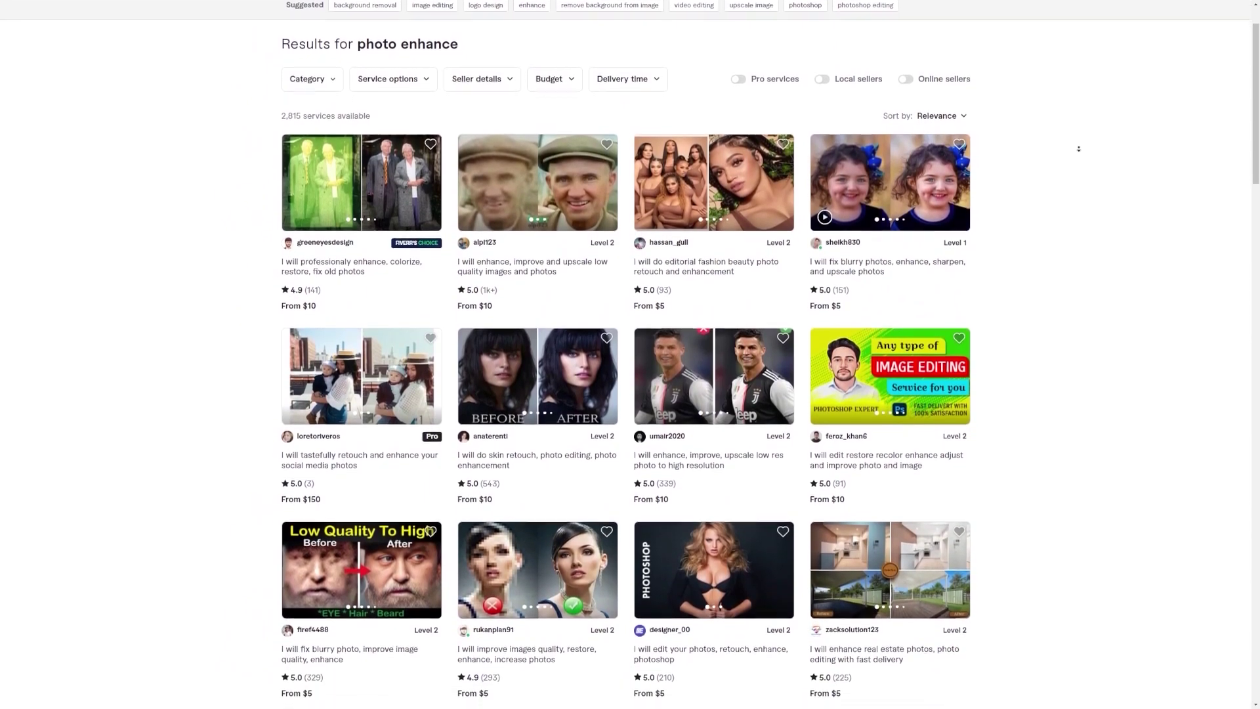
left_click(1077, 153)
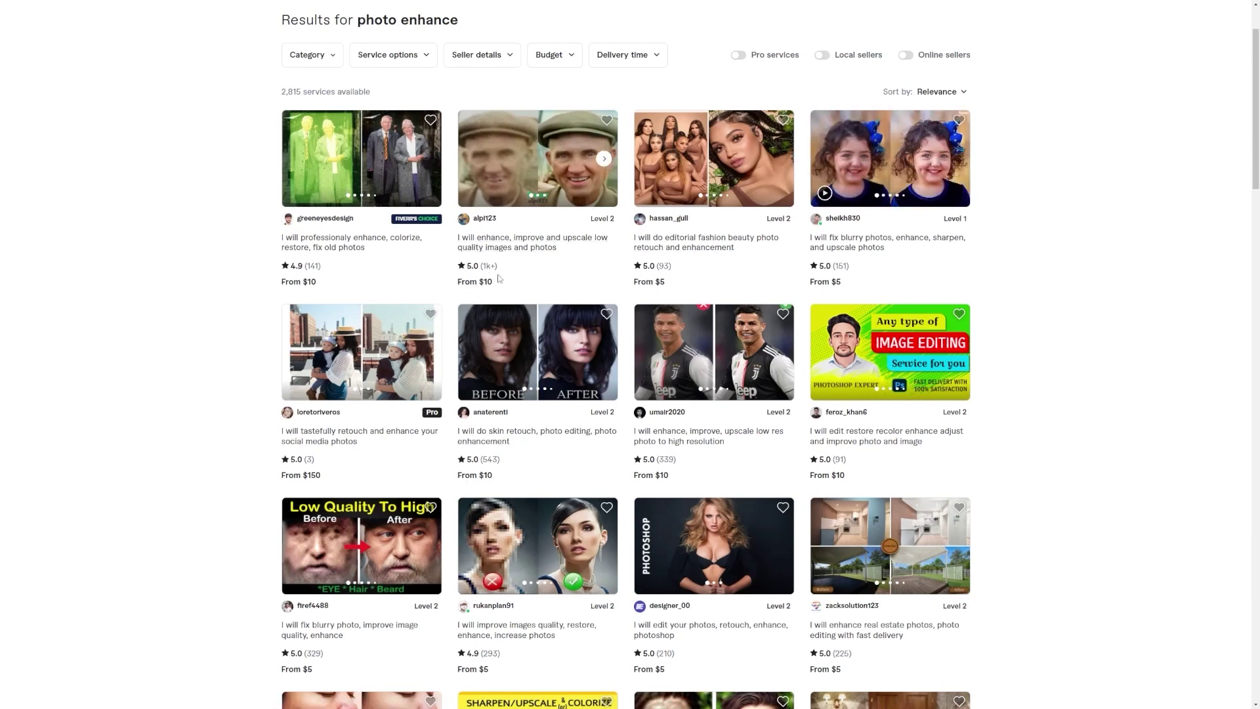
mouse_move(523, 288)
left_mouse_down()
mouse_move(472, 266)
mouse_move(528, 288)
left_mouse_up()
scroll(1044, 135, "up", 1)
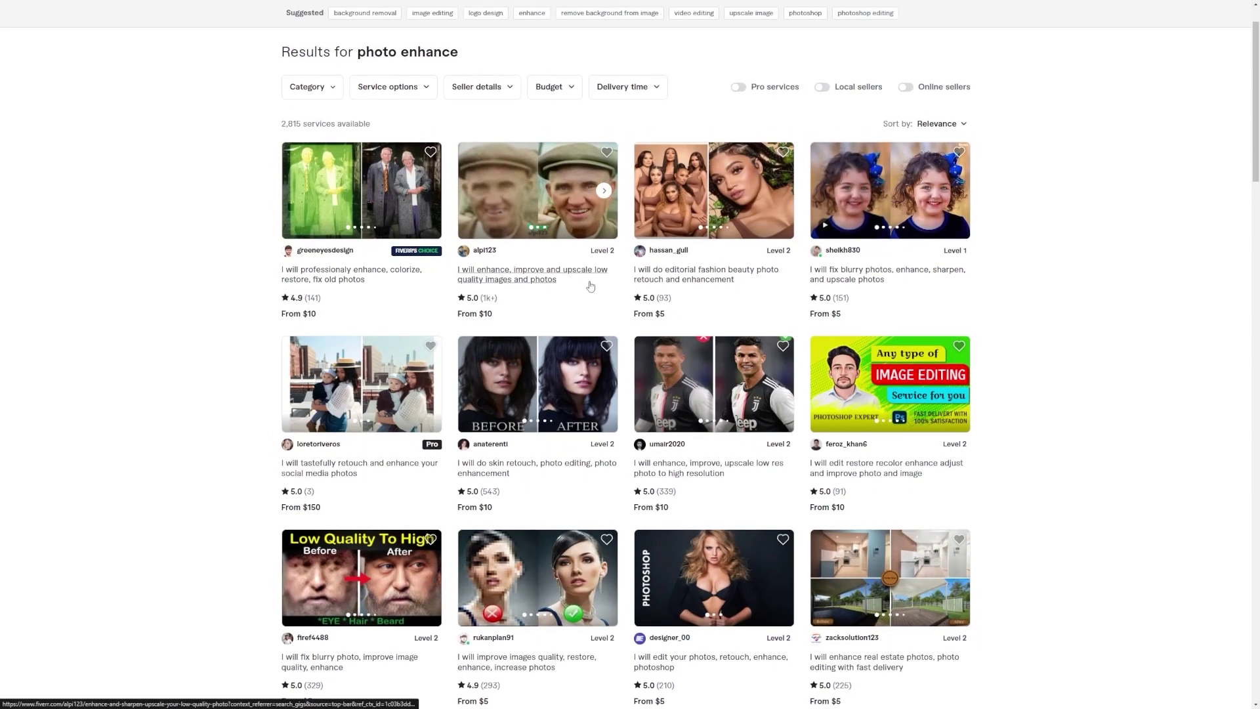
scroll(1097, 236, "down", 1)
scroll(1098, 236, "down", 2)
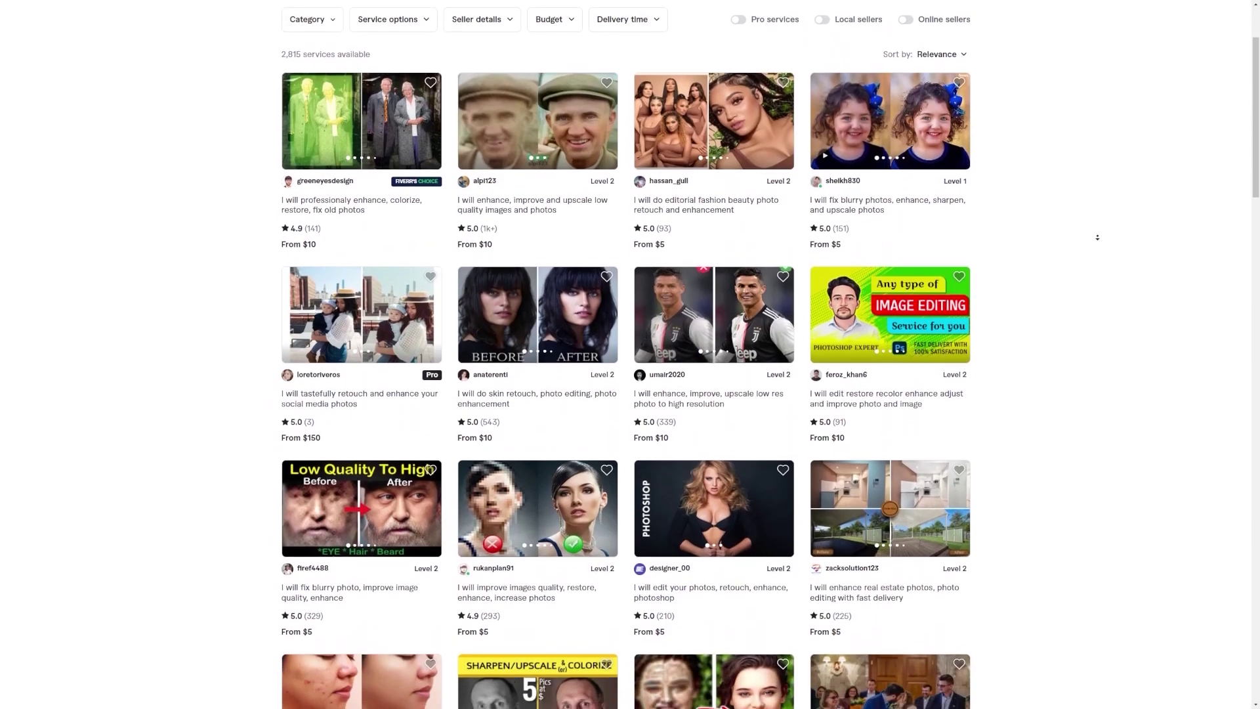
scroll(1095, 237, "down", 2)
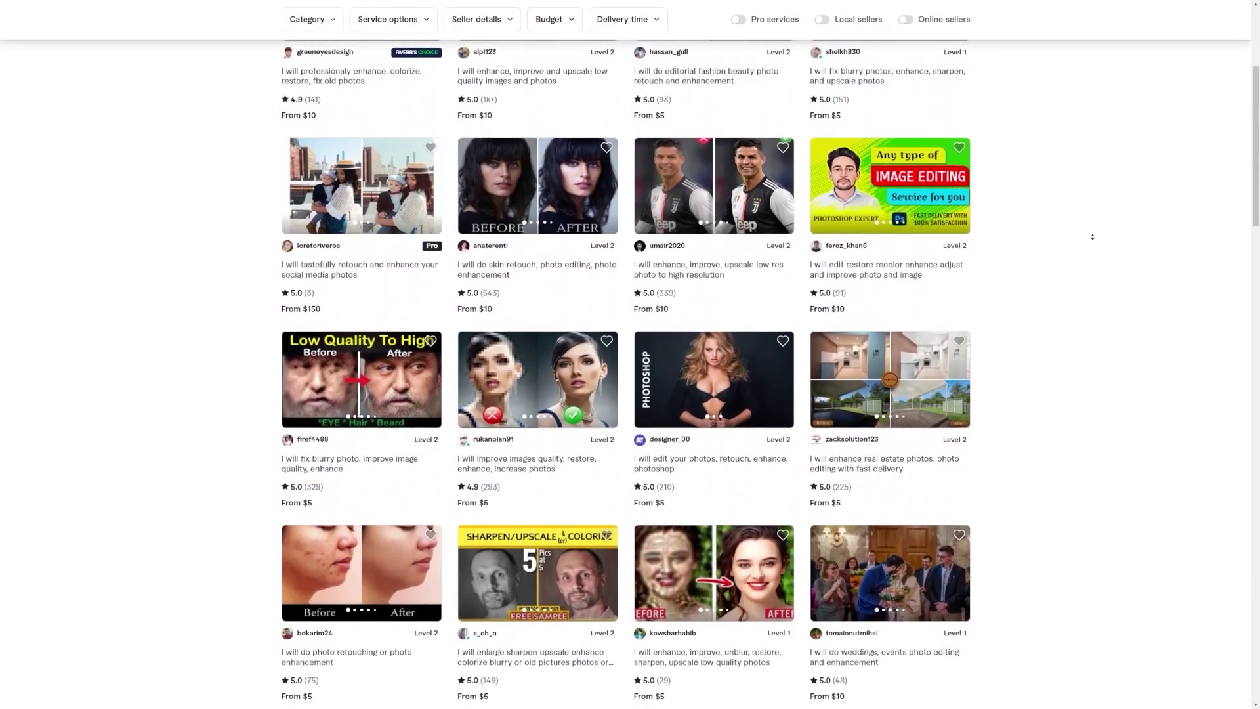
scroll(1091, 237, "down", 2)
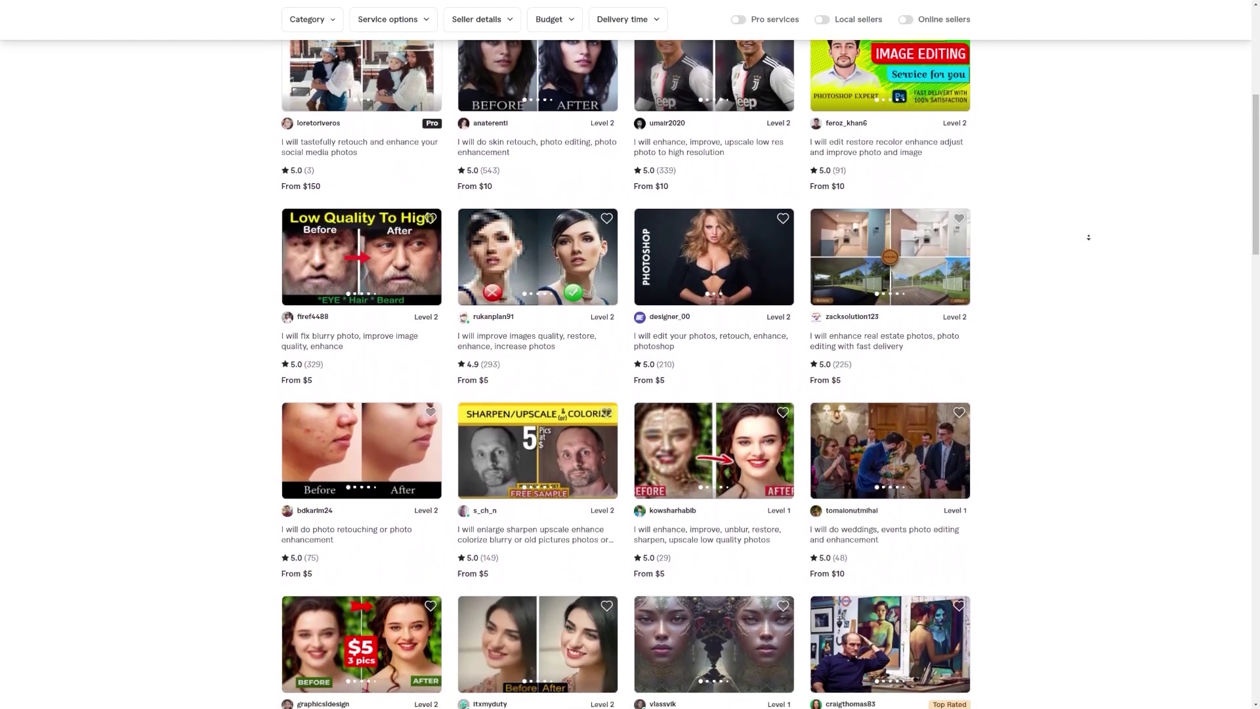
scroll(1086, 239, "down", 2)
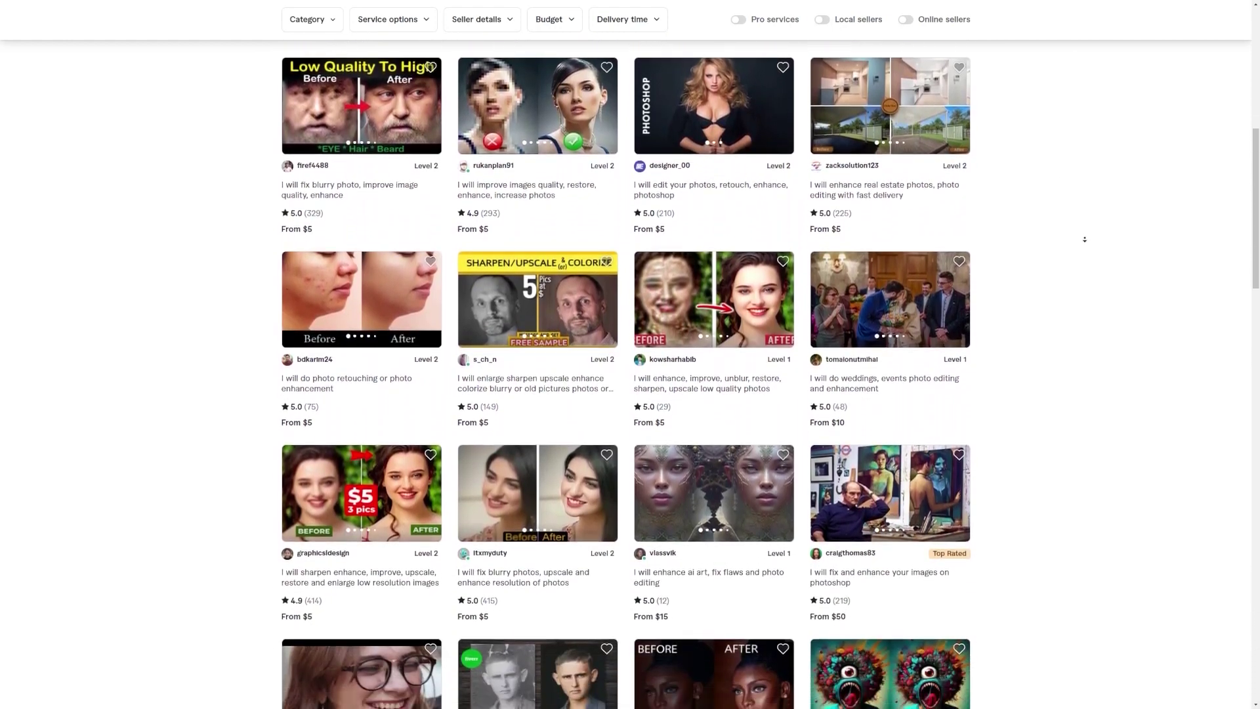
scroll(1084, 240, "down", 2)
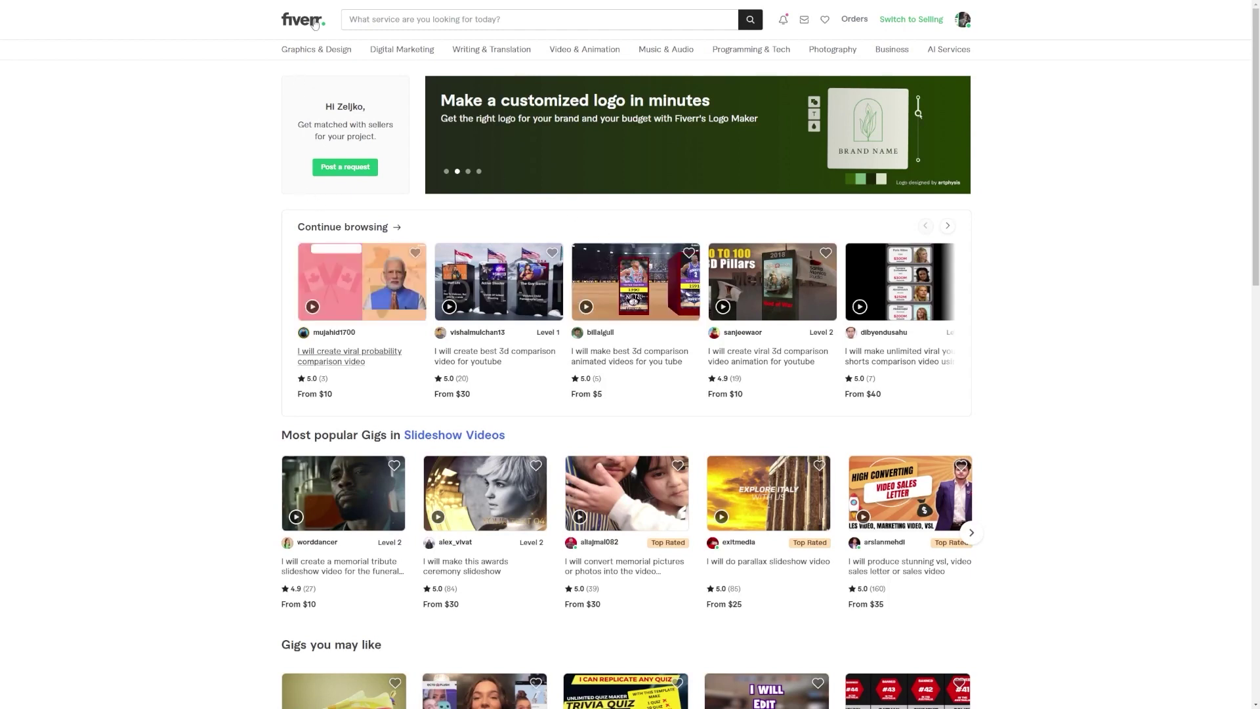
Return to the Let's Enhance tab with the cat image queued.
middle_click(1014, 158)
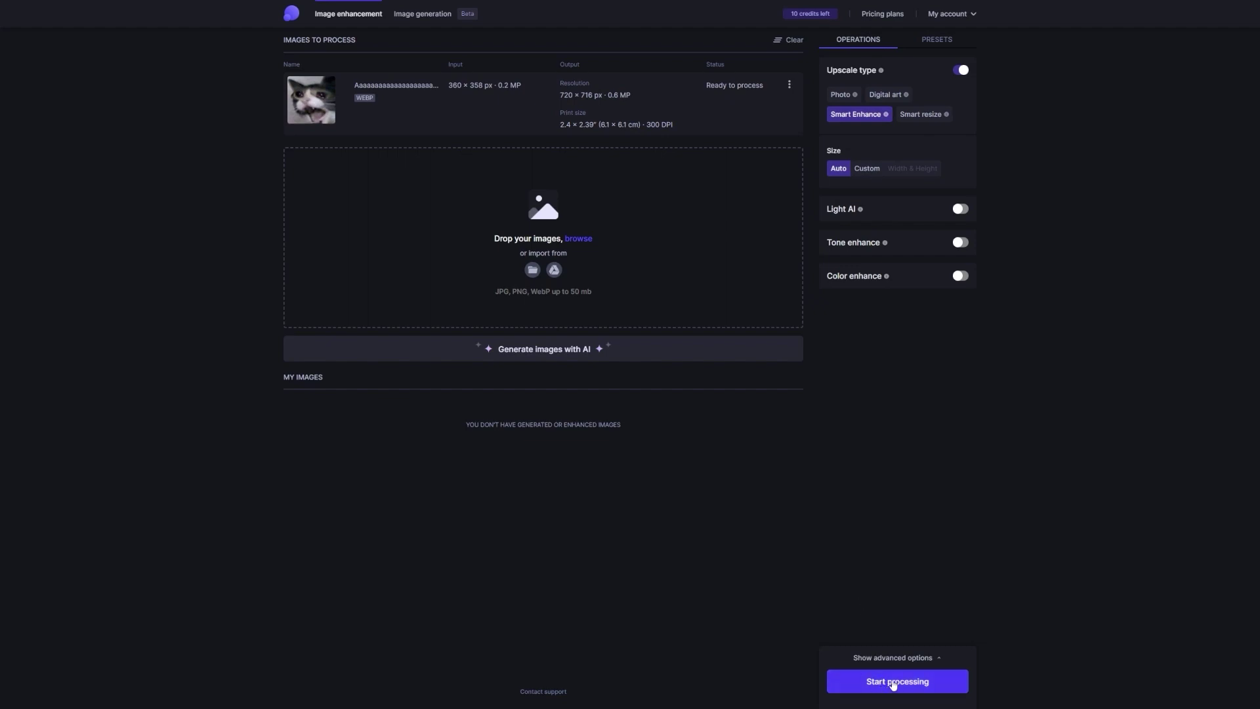
Start processing the 360 × 358 px cat image into 720 × 716 px.
left_click(894, 682)
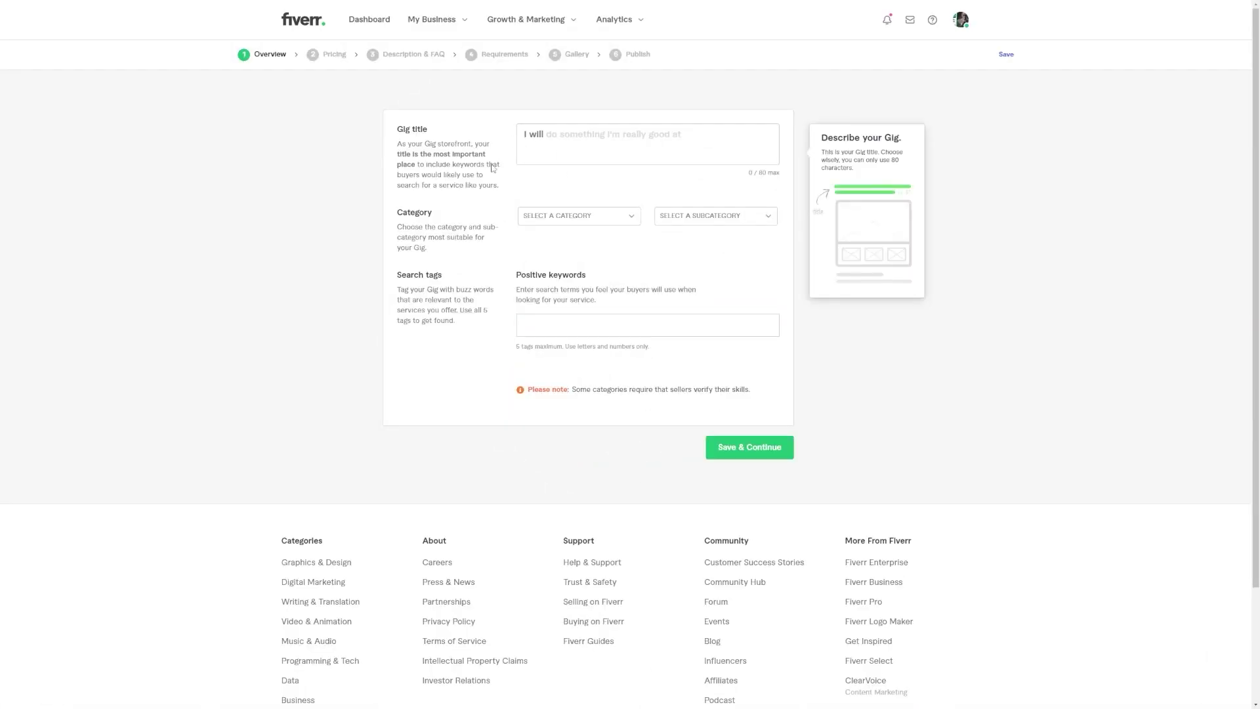
Create a new gig from Selling, reaching the empty Overview form.
scroll(525, 263, "down", 3)
scroll(538, 275, "up", 3)
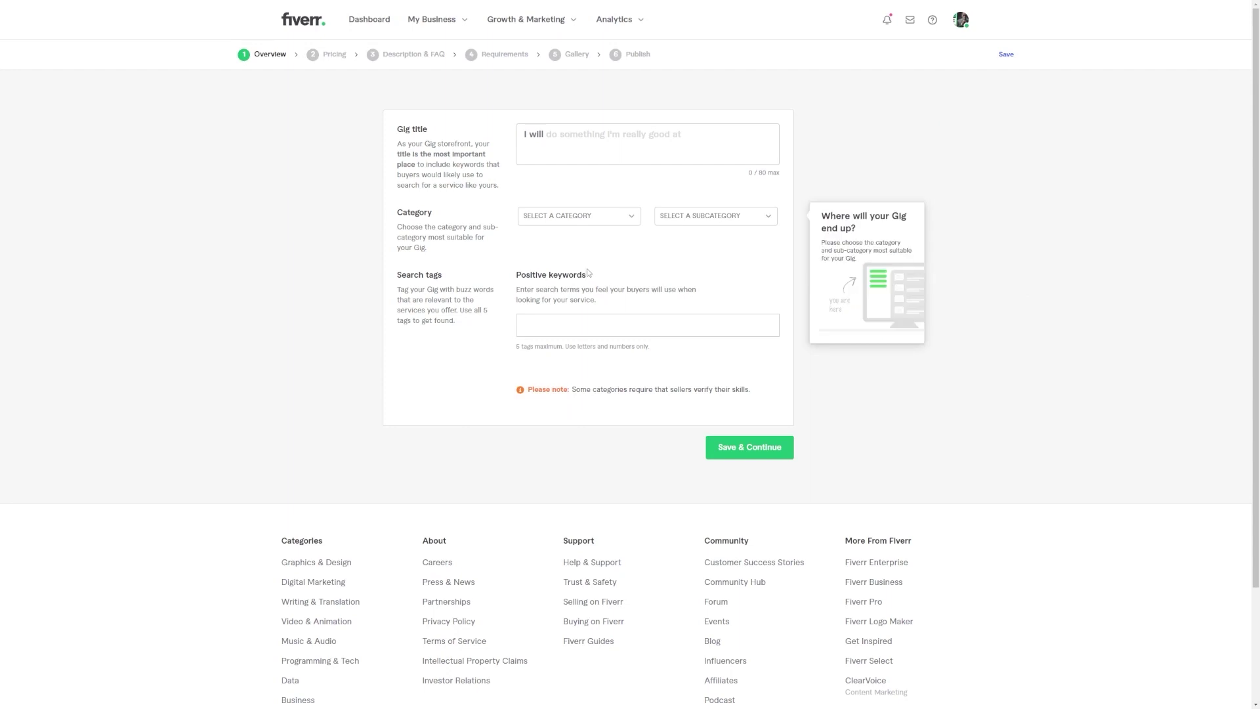
double_click(333, 56)
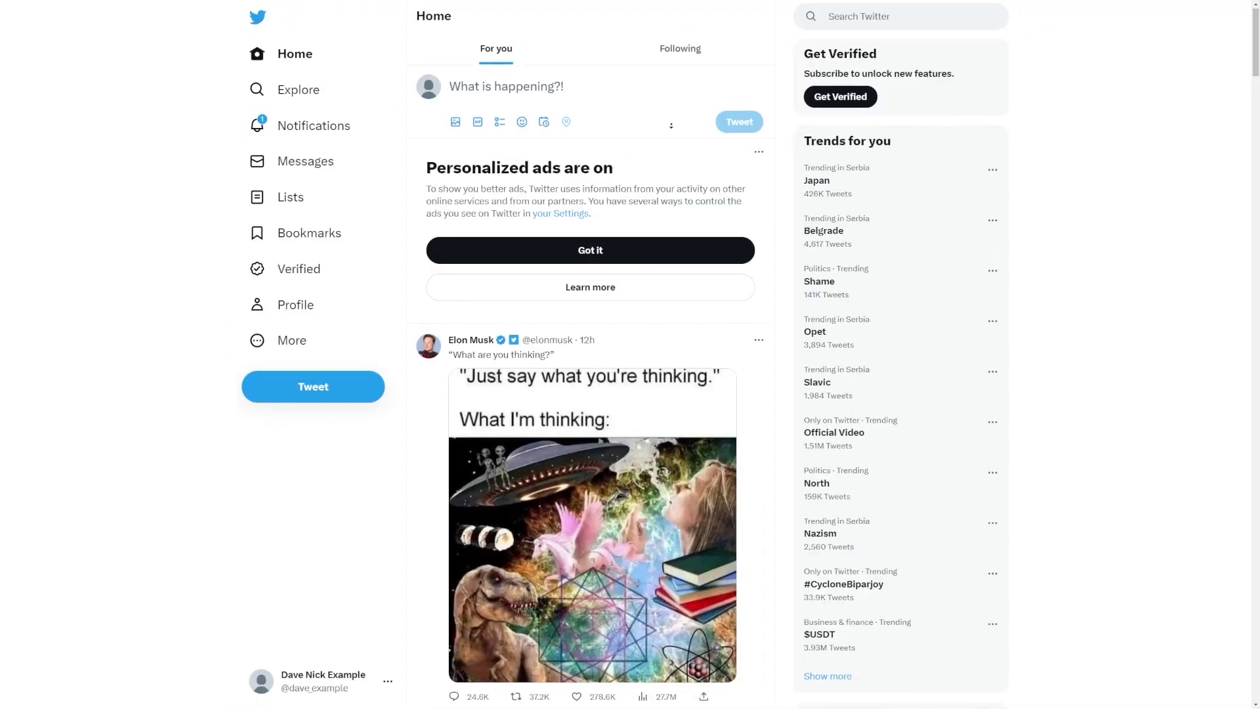
scroll(678, 131, "down", 3)
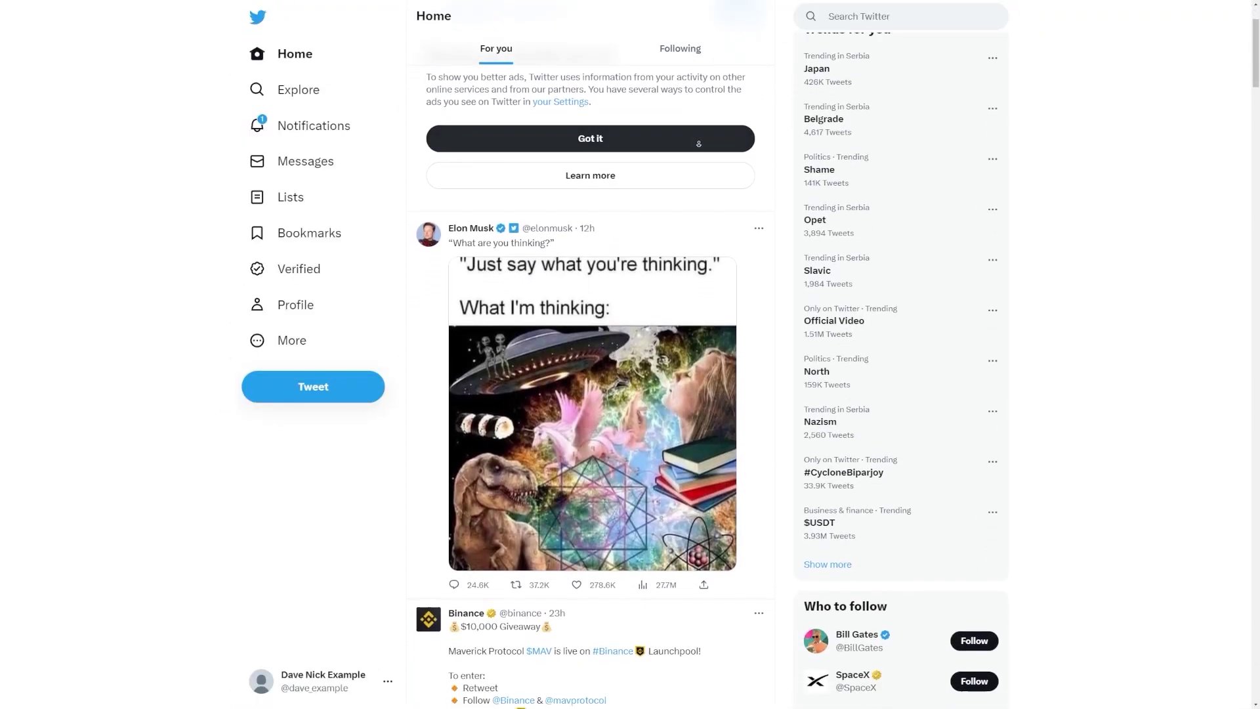
scroll(701, 144, "down", 4)
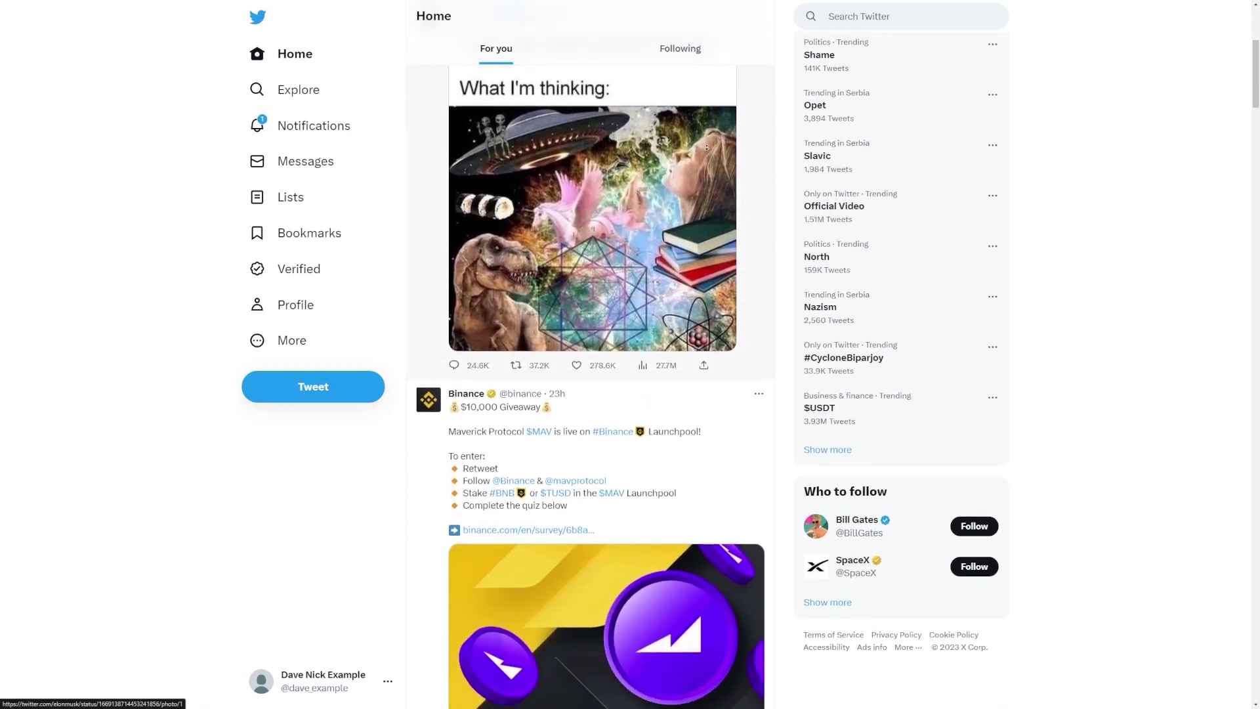
scroll(708, 149, "down", 9)
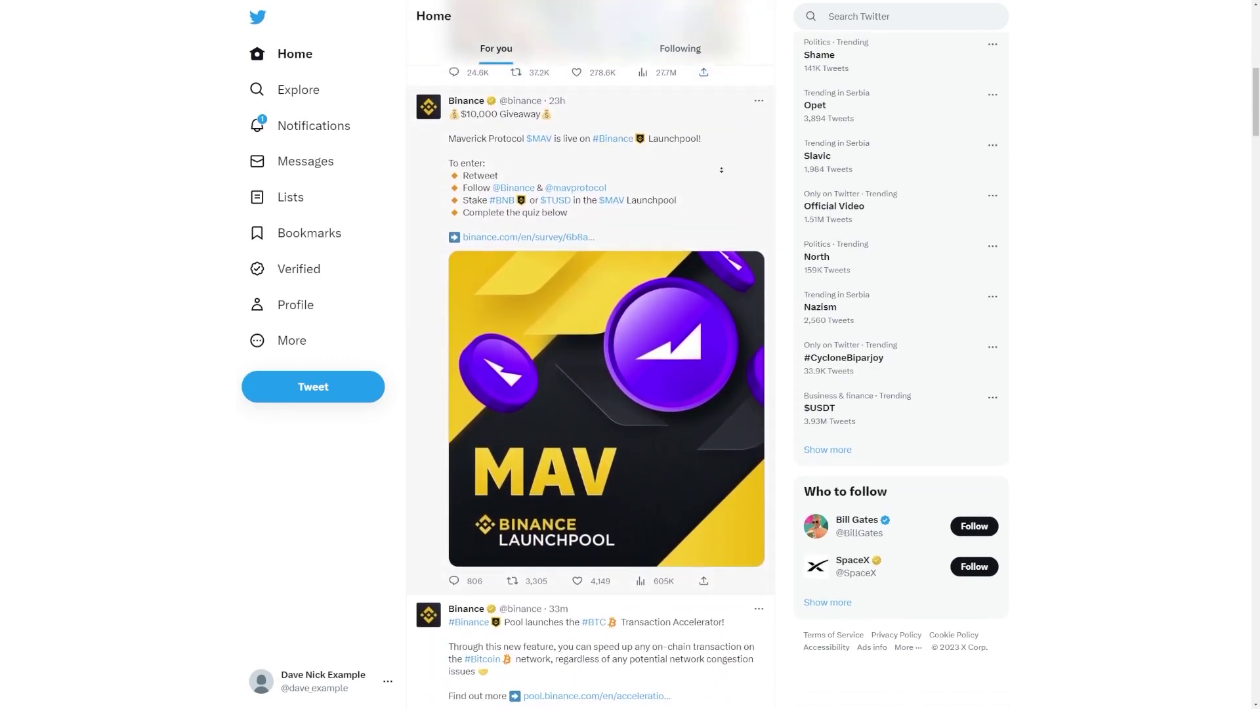
scroll(728, 189, "down", 13)
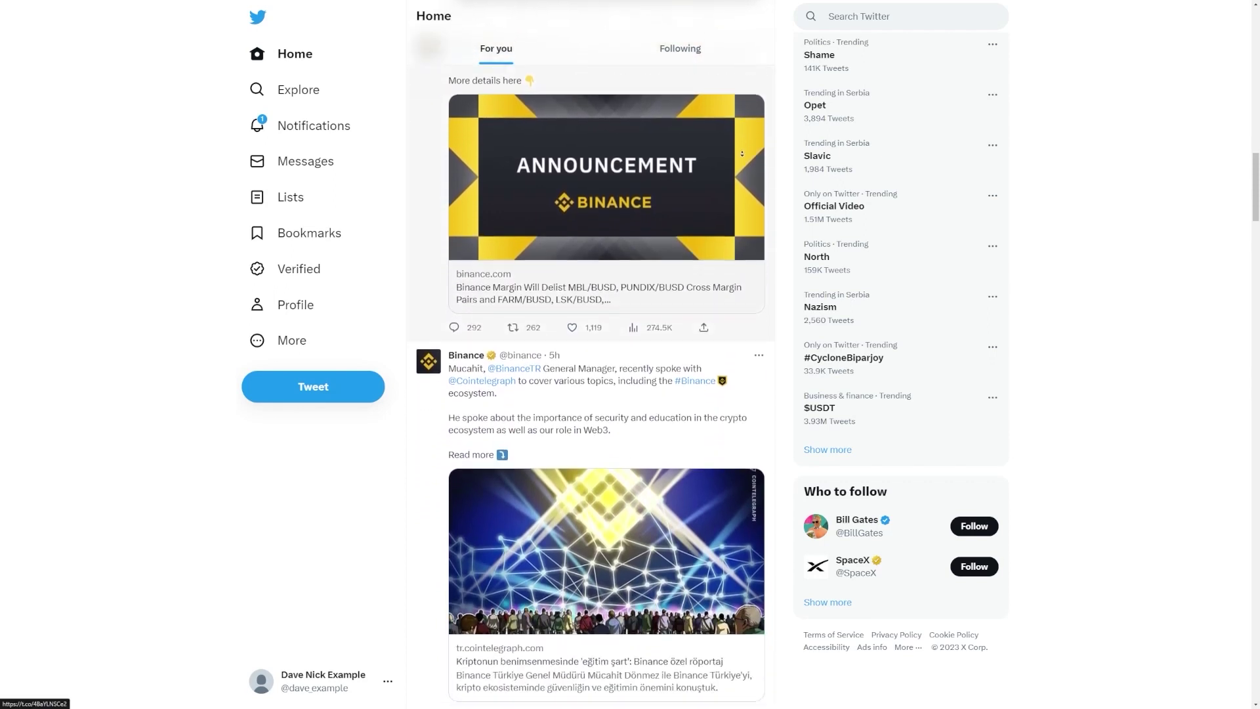
scroll(745, 150, "down", 4)
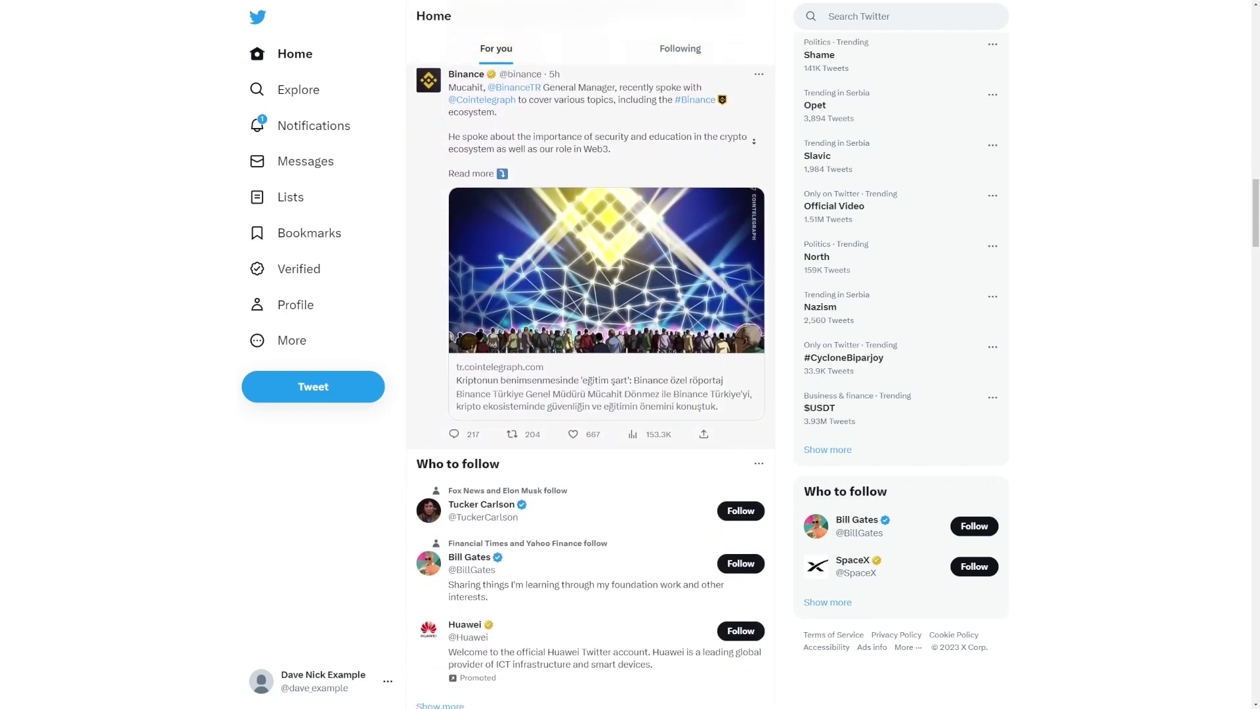
scroll(758, 142, "down", 3)
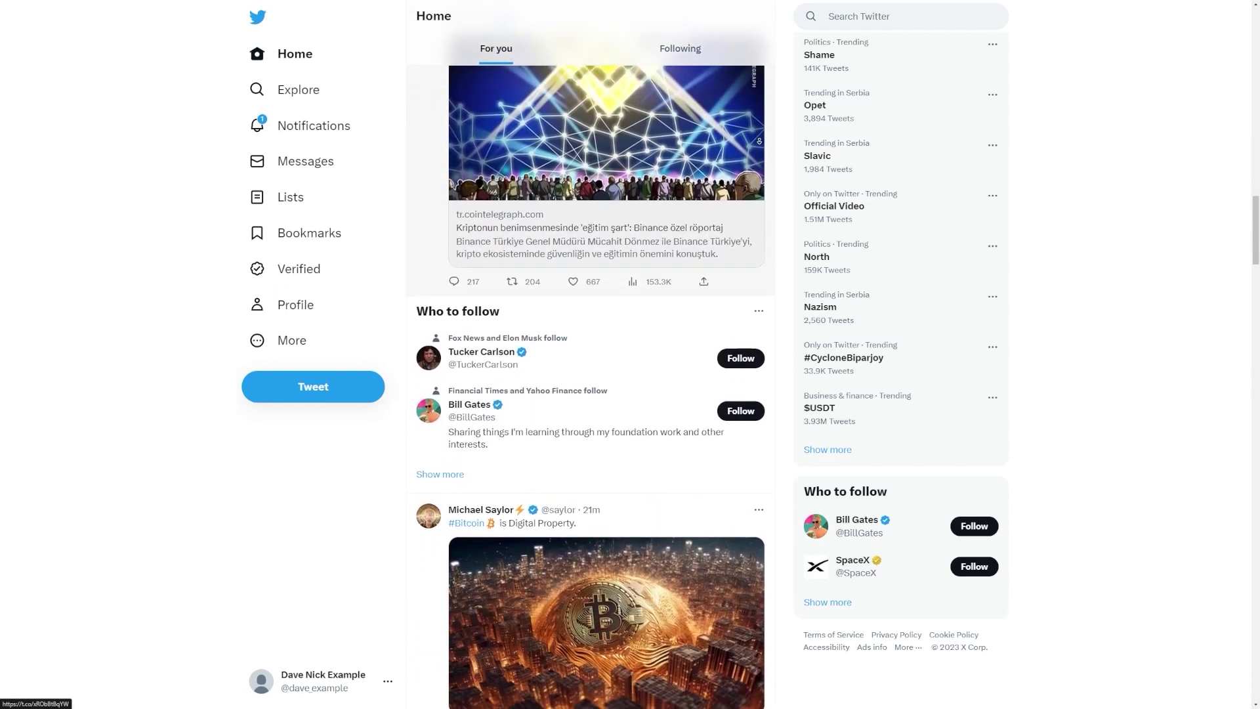
scroll(768, 151, "down", 6)
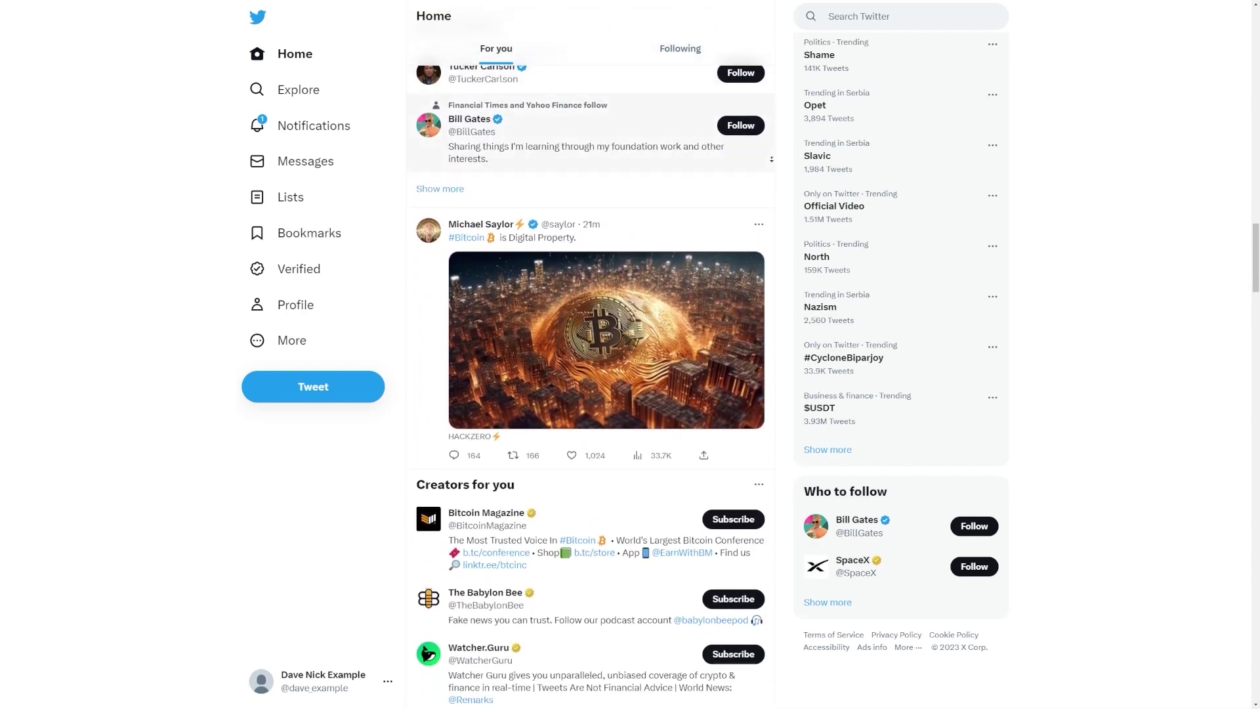
scroll(773, 157, "down", 3)
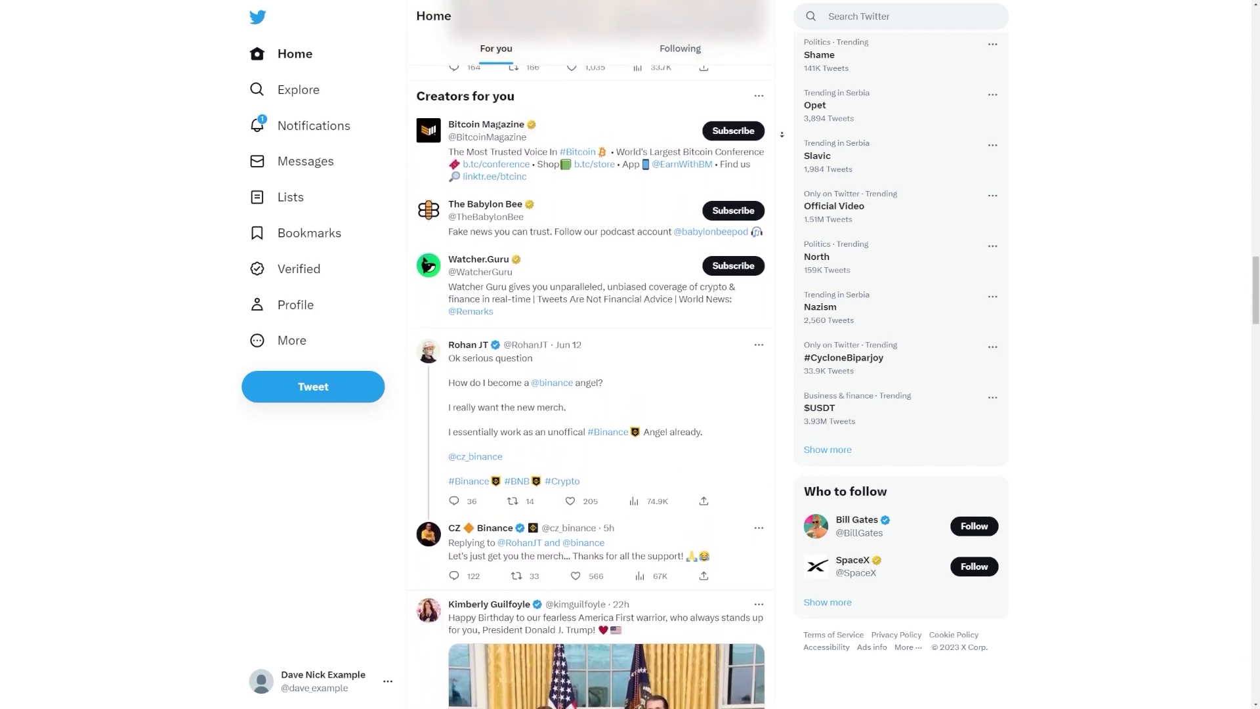
scroll(782, 135, "down", 1)
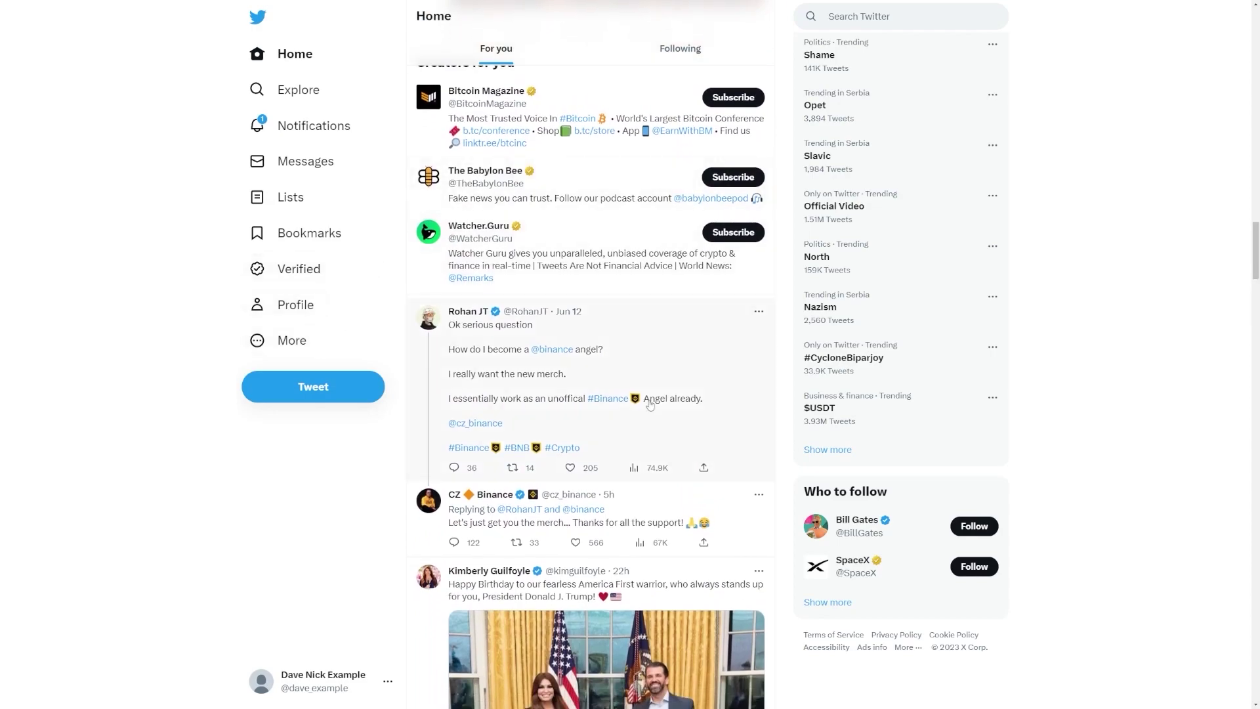
scroll(783, 361, "up", 9)
scroll(752, 224, "up", 10)
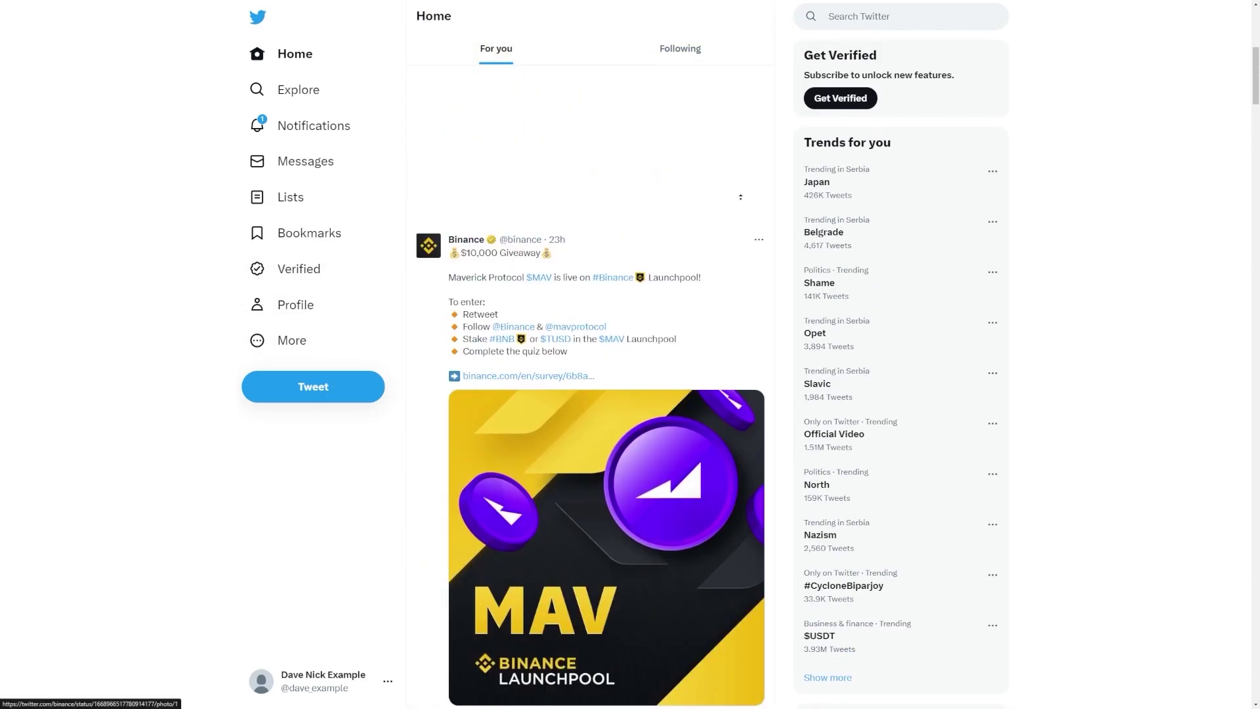